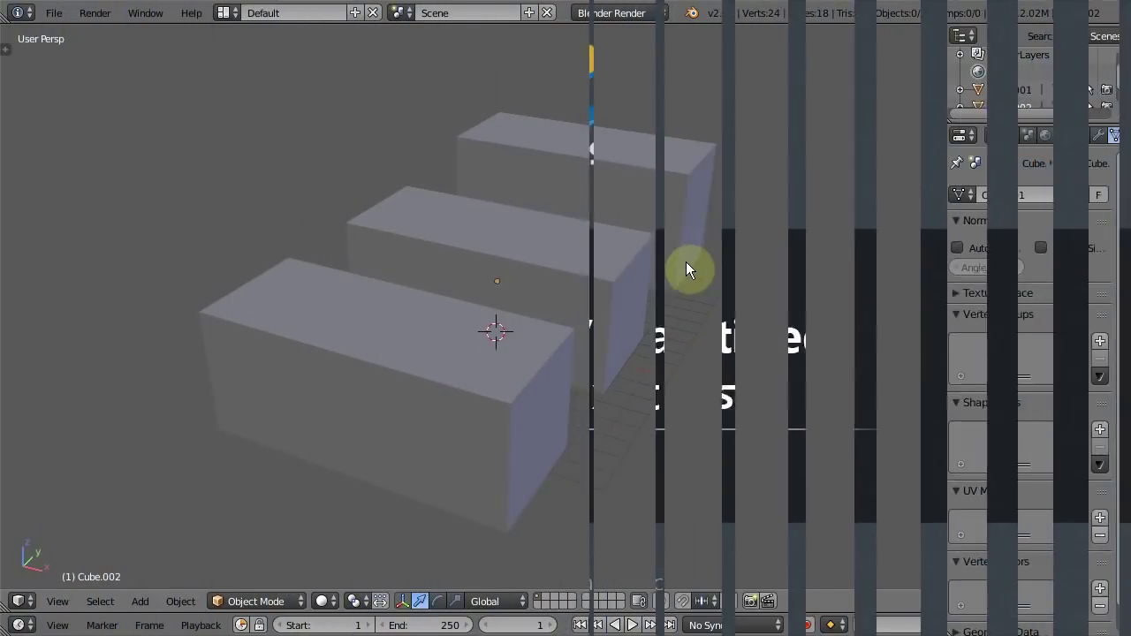
Put the back box in Edit Mode, add a UVMap entry, and split the 3D view in two
key("Tab")
key("u")
left_click(682, 245)
mouse_move(933, 48)
left_mouse_down()
mouse_move(633, 42)
mouse_move(614, 324)
left_mouse_up()
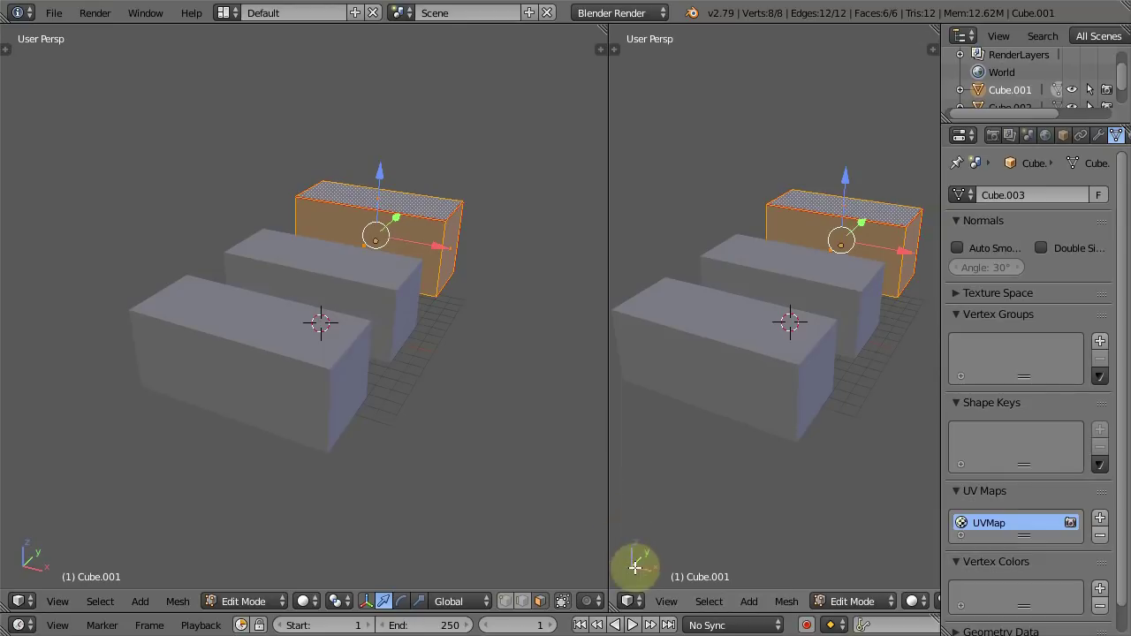
Turn the right view into the UV/Image Editor and return the back box to Object Mode
left_click(628, 600)
left_click(681, 465)
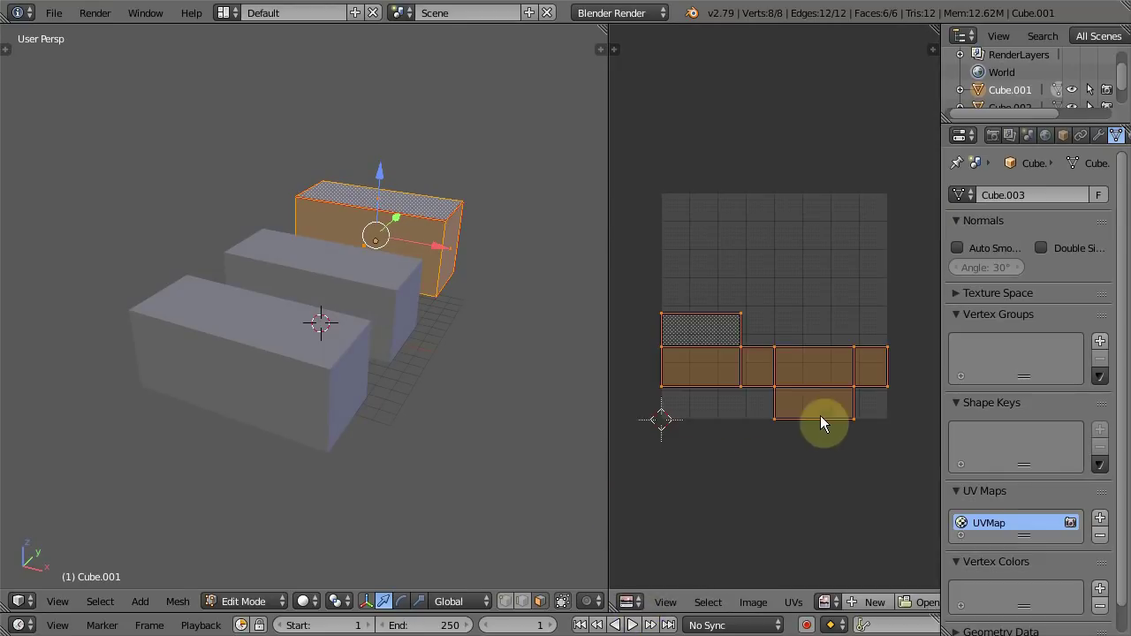
key("Tab")
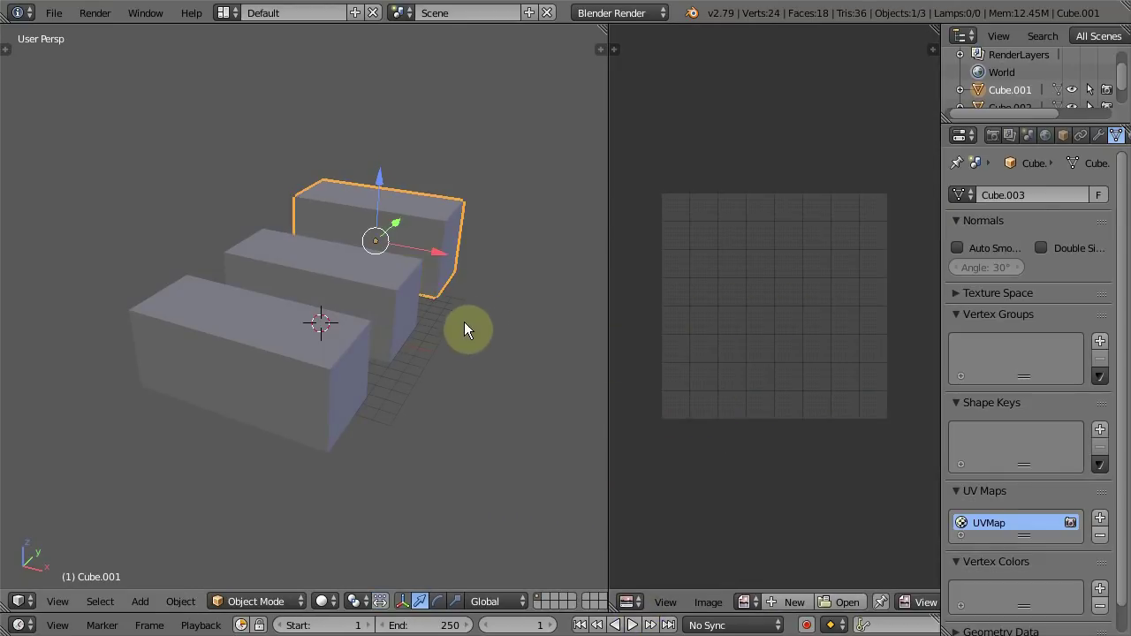
Select the middle box, enter Edit Mode, and unwrap its UVs
right_click(395, 323)
key("Tab")
key("u")
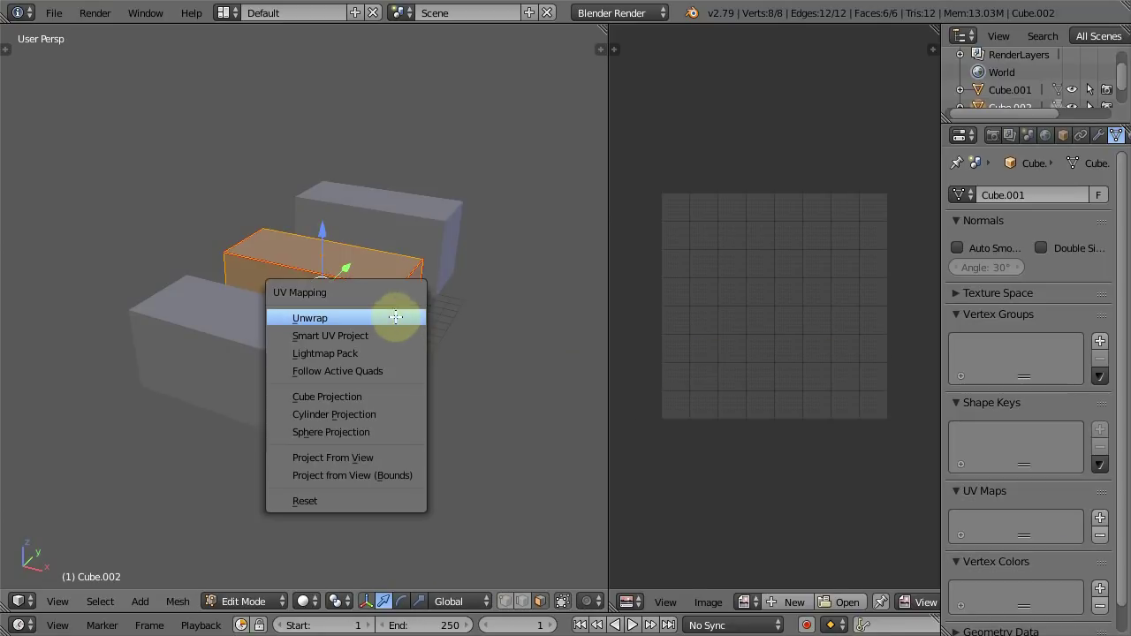
left_click(395, 318)
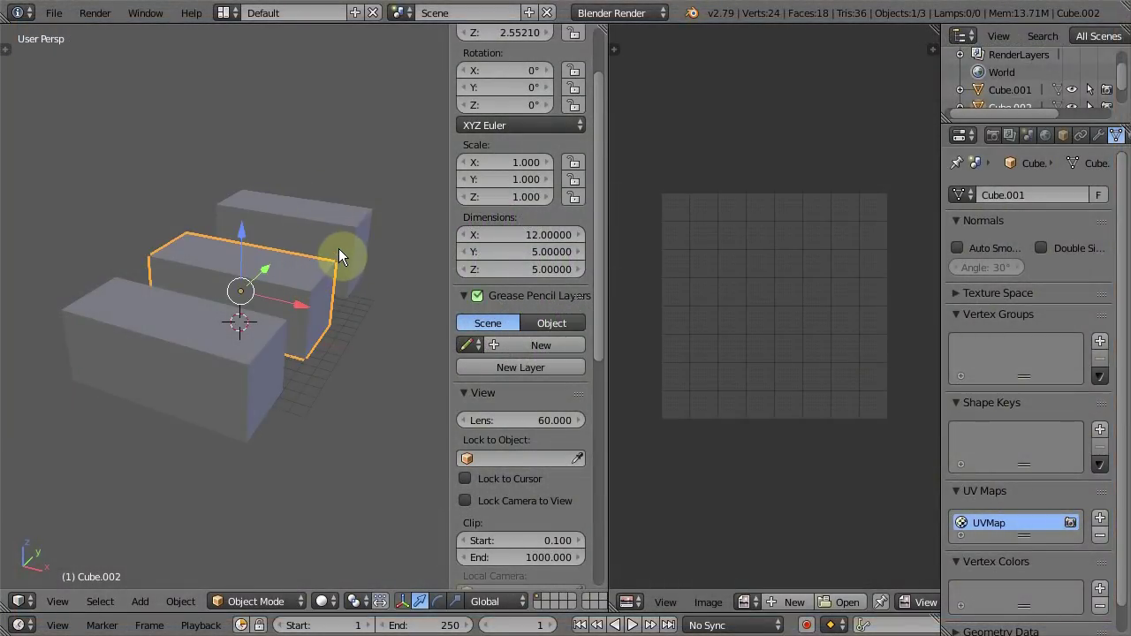
Inspect the back box's UVs in Edit Mode, then return it to Object Mode
scroll(338, 248, "up", 2)
scroll(339, 249, "up", 1)
scroll(338, 249, "down", 1)
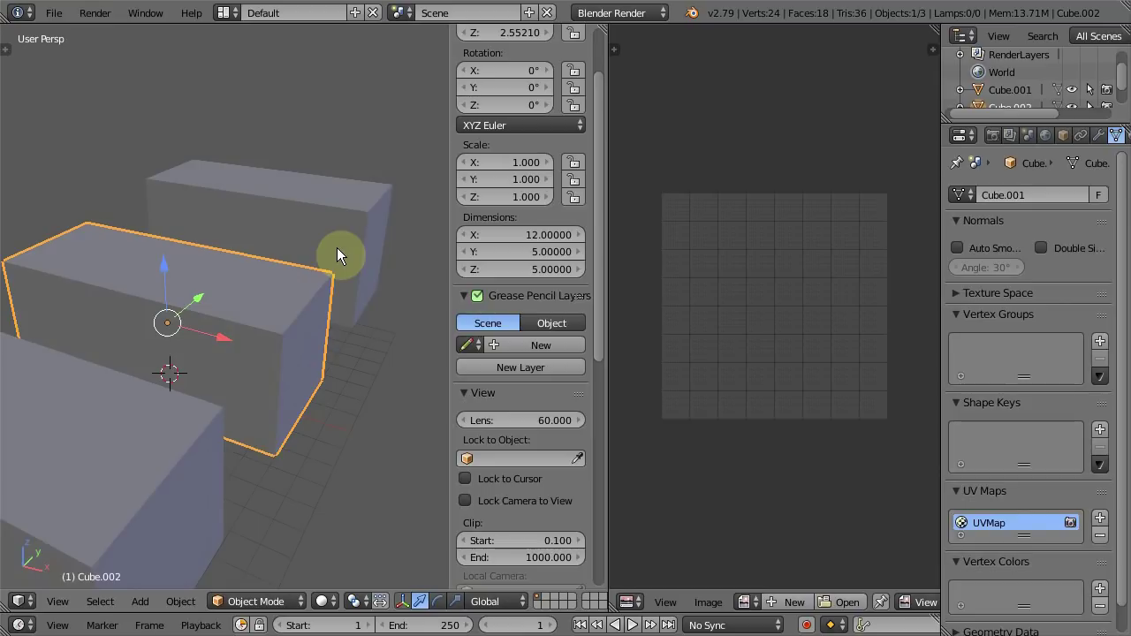
right_click(337, 248)
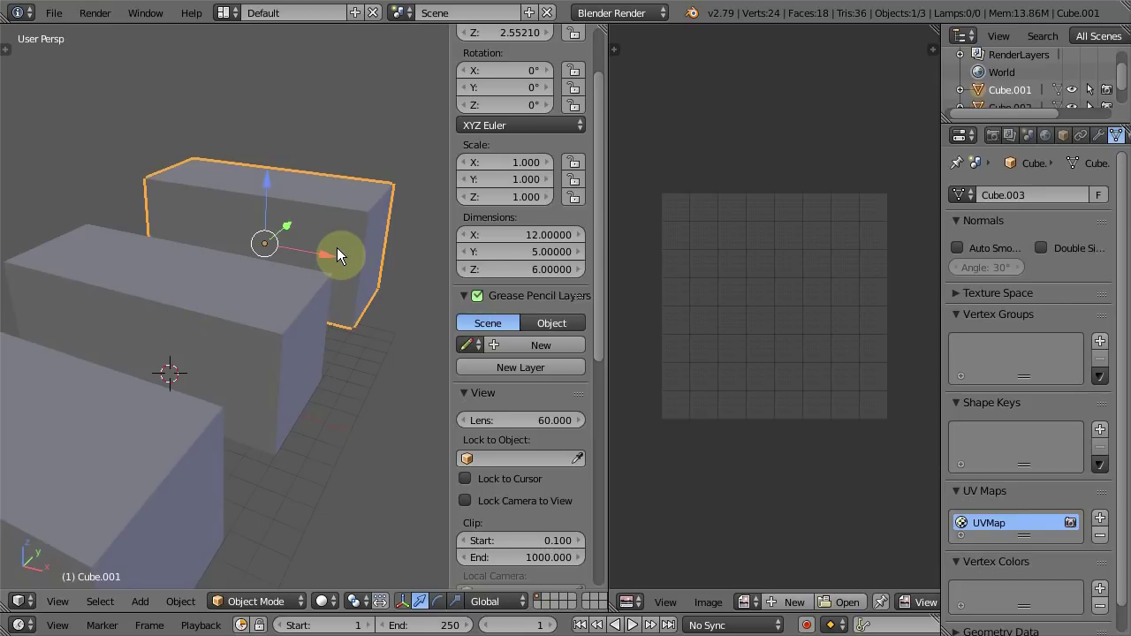
key("Tab")
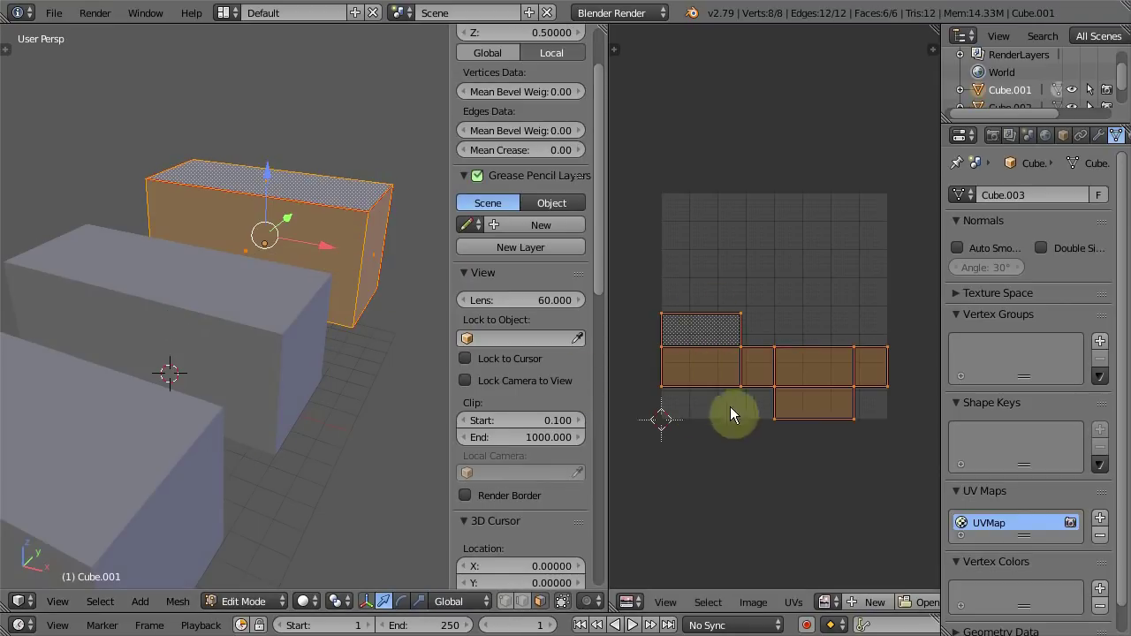
key("Tab")
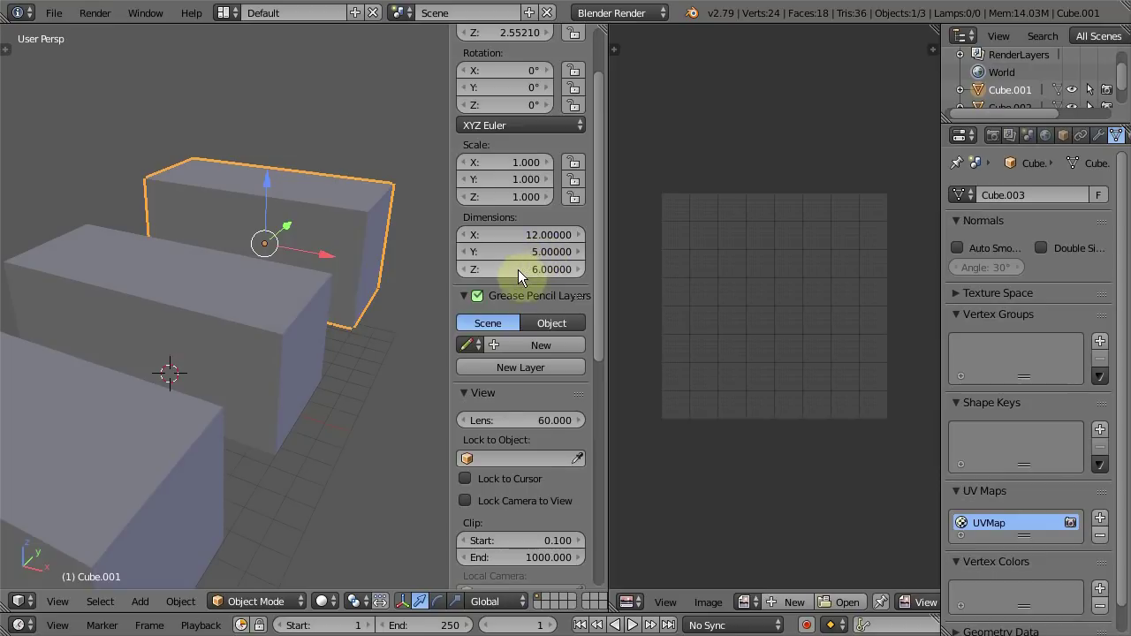
Select the middle box and enter Edit Mode to show its tilted UV islands
left_click_drag(528, 276, 497, 297)
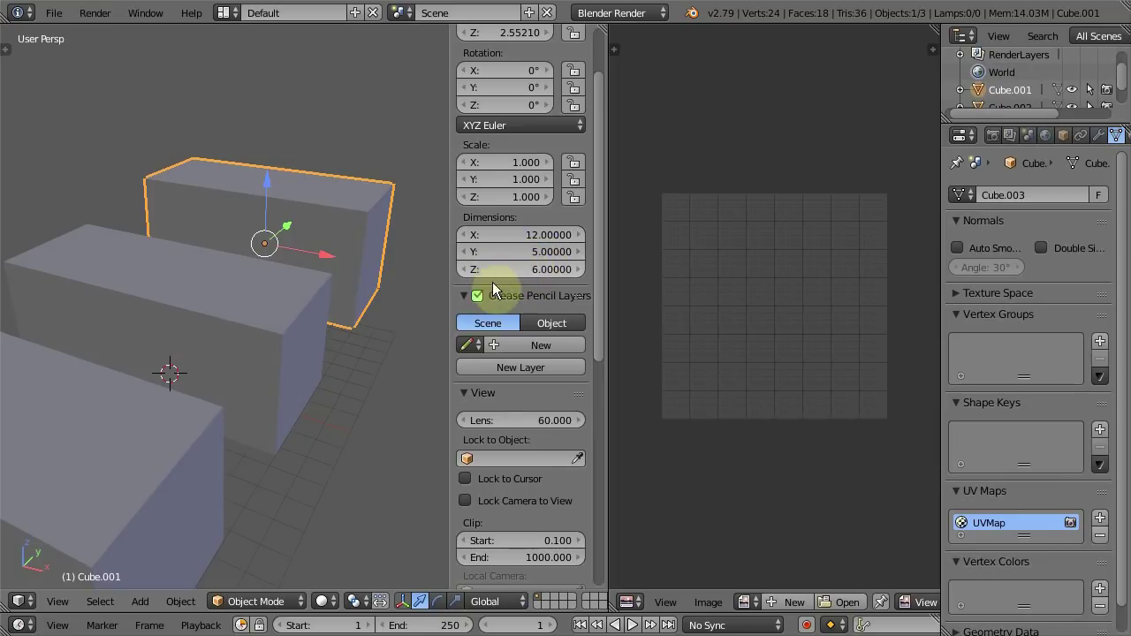
right_click(267, 356)
key("Tab")
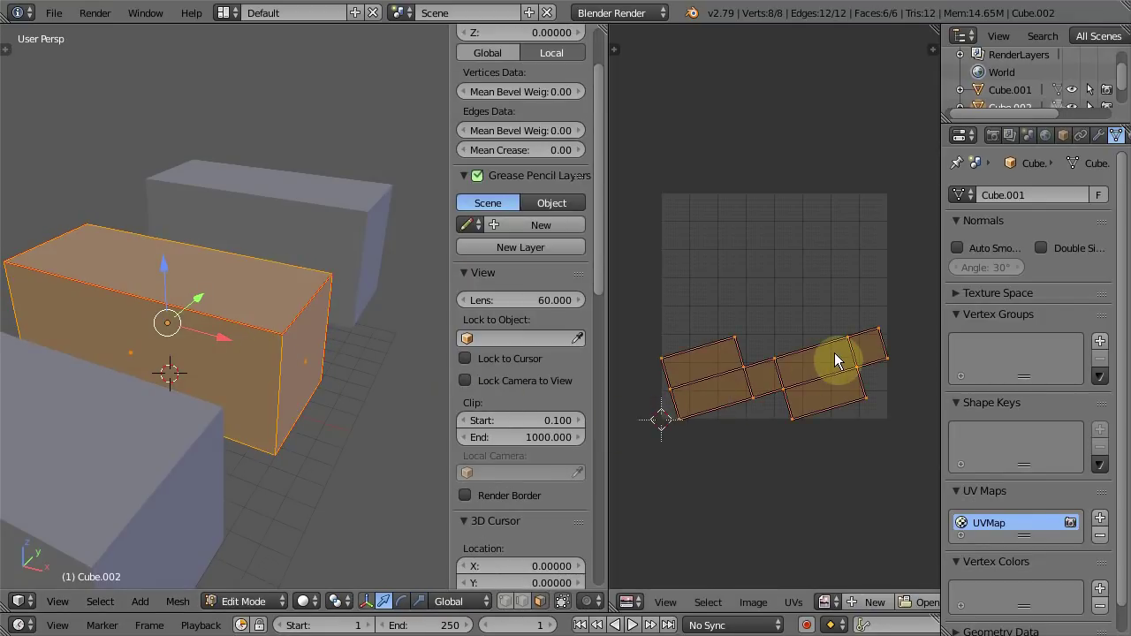
Return the middle box to Object Mode, then re-enter Edit Mode to view its UVs
key("Tab")
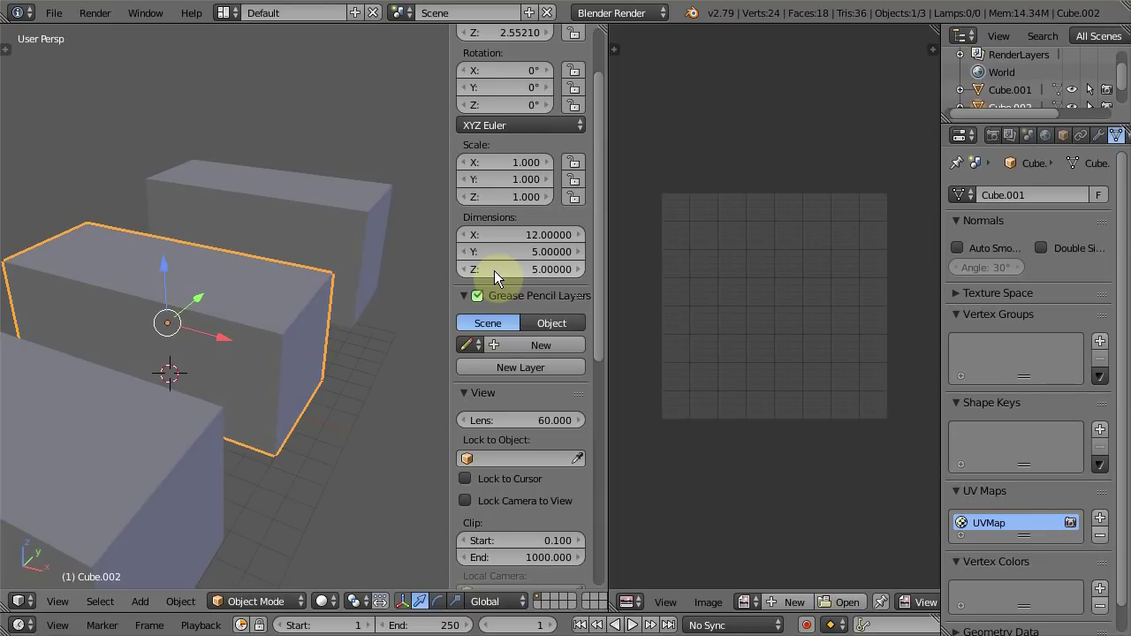
key("Tab")
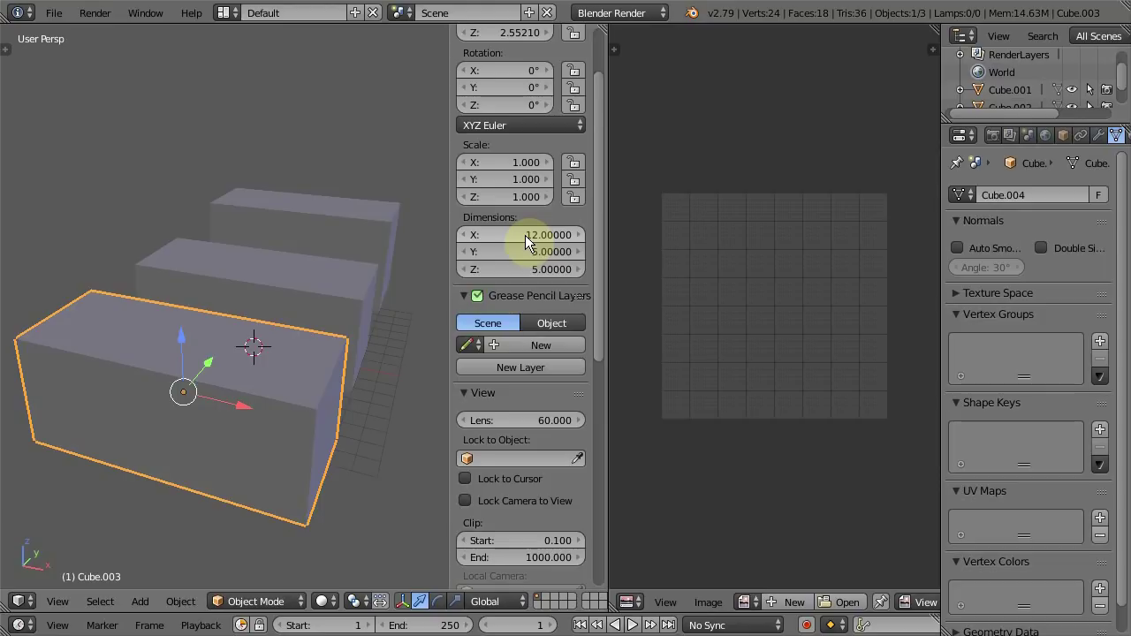
Select the whole front box mesh in Edit Mode and unwrap it into a cross-shaped layout
left_click_drag(527, 241, 536, 273)
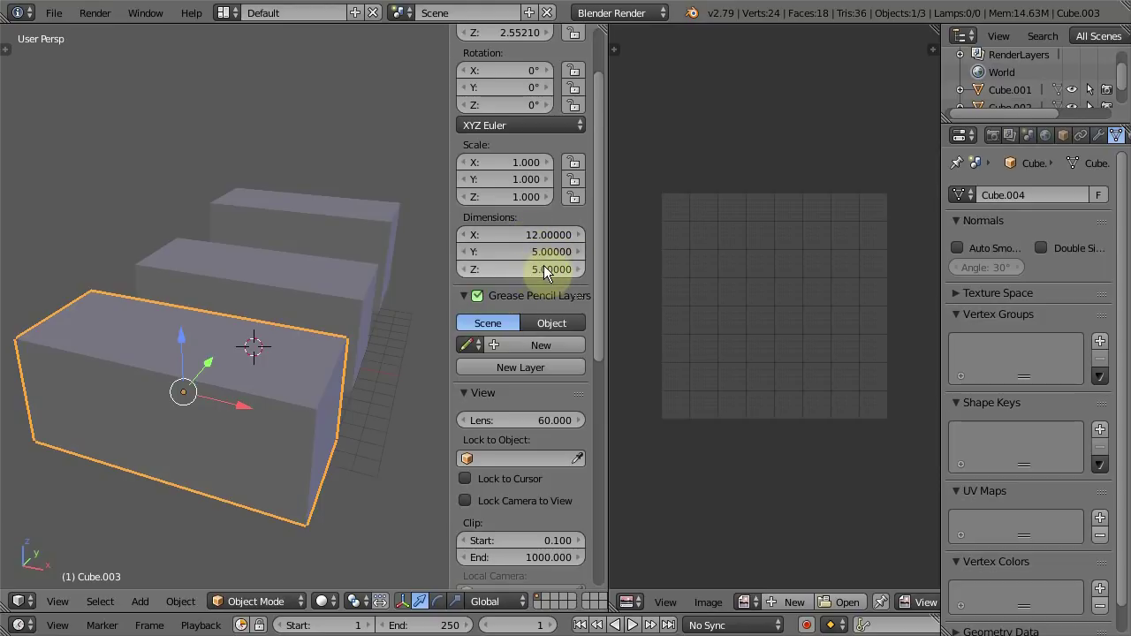
right_click(356, 308)
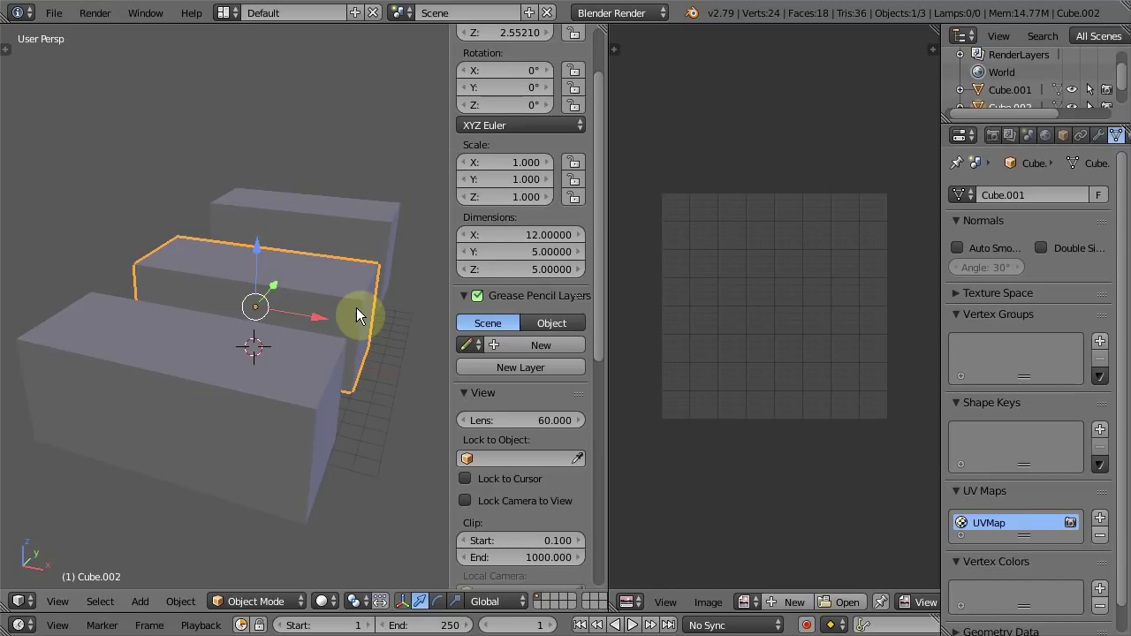
right_click(313, 401)
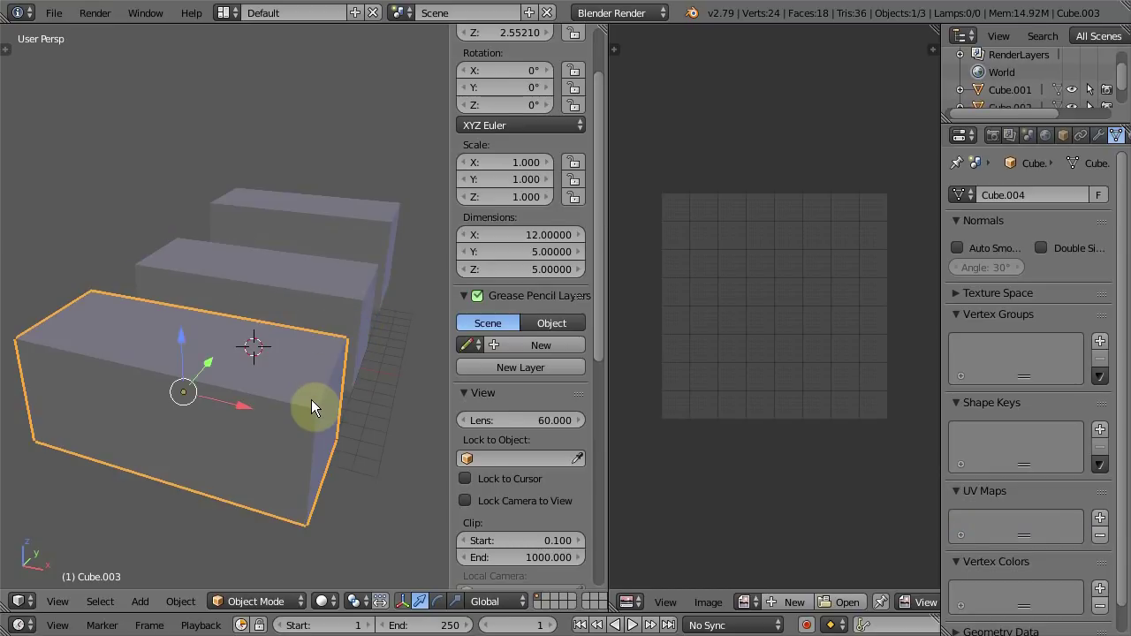
key("Tab")
key("a")
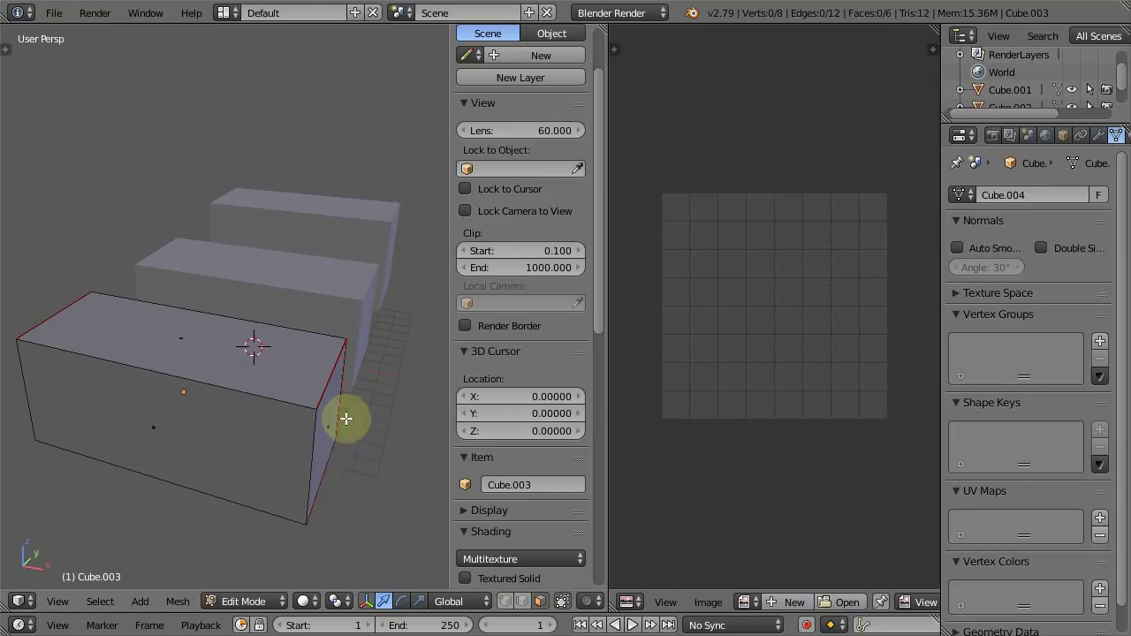
key("a")
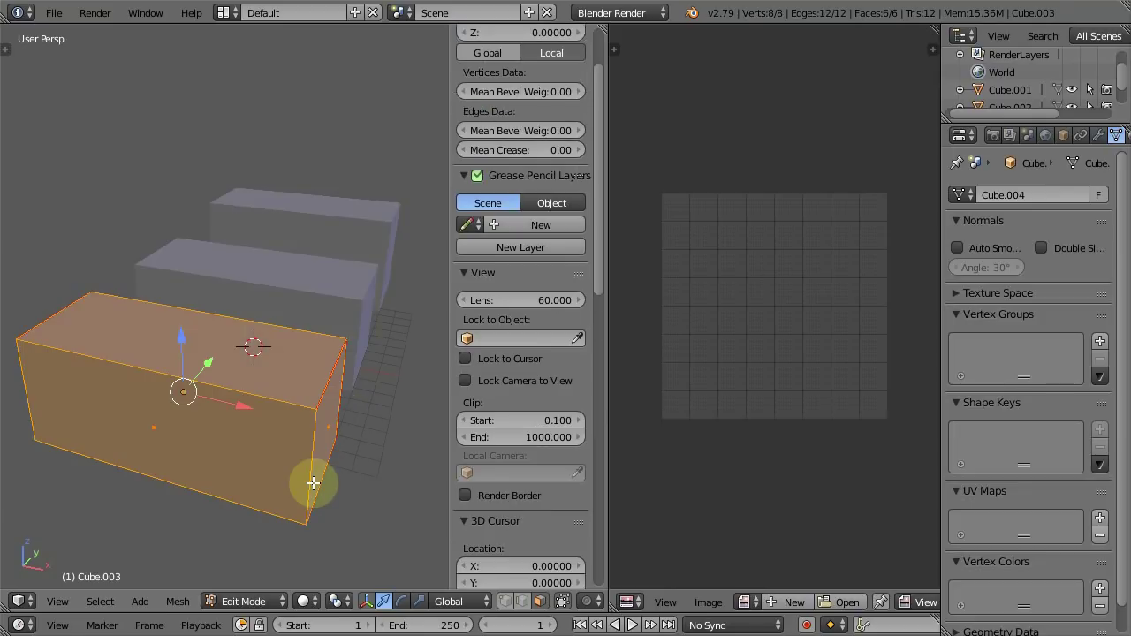
key("u")
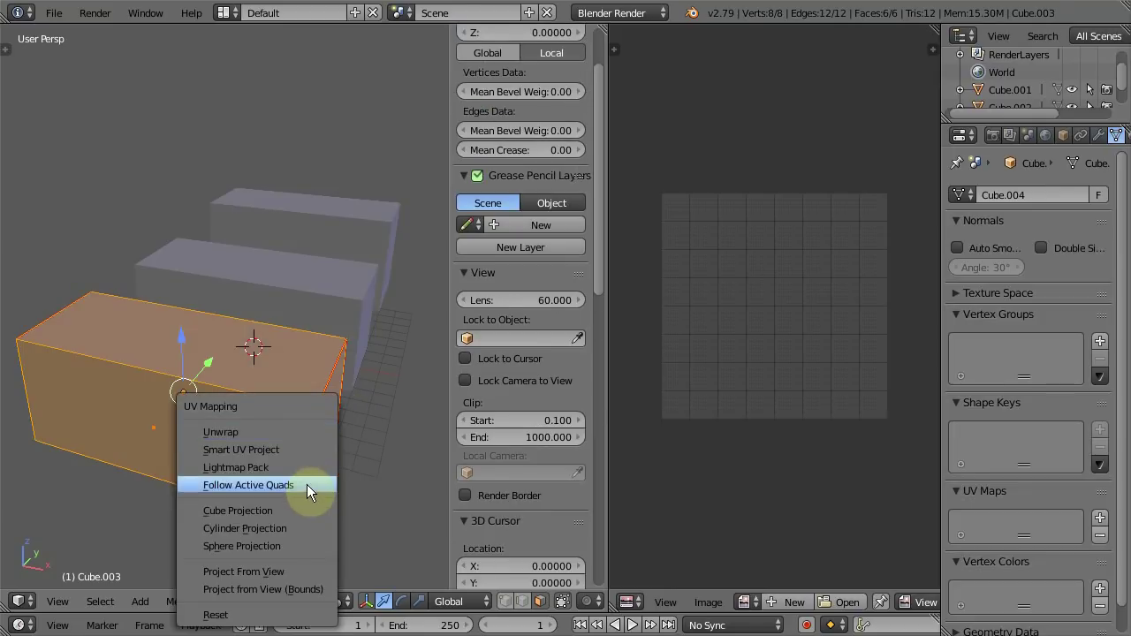
left_click(306, 484)
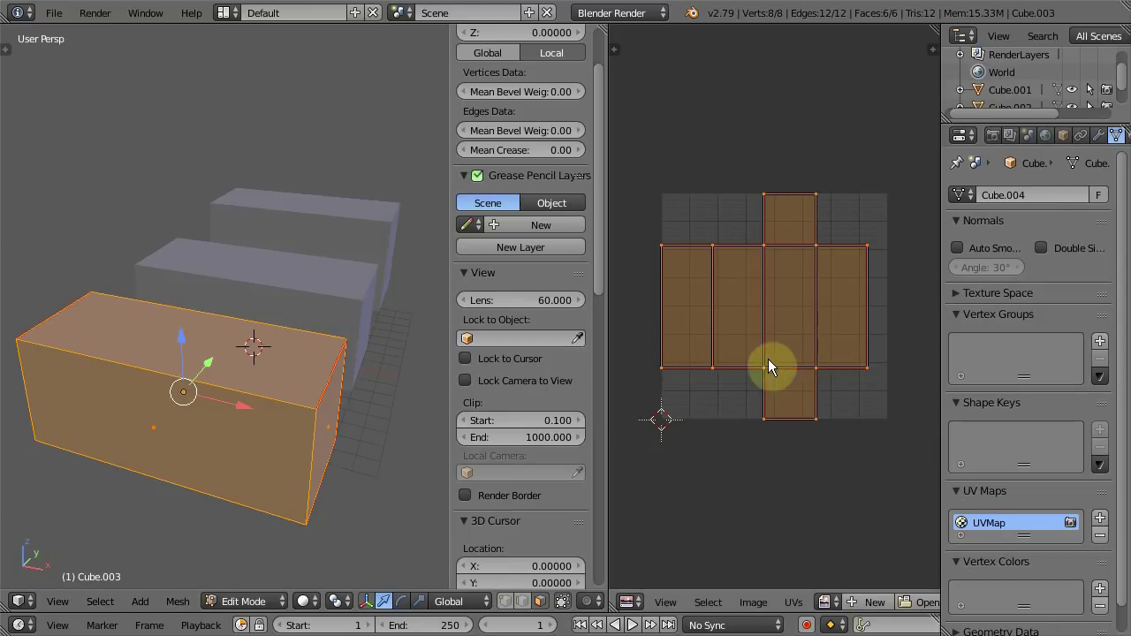
middle_click_drag(360, 374, 343, 378)
Compare the front and middle boxes in Edit Mode, ending on the middle box's tilted islands
key("Tab")
right_click(364, 331)
key("Tab")
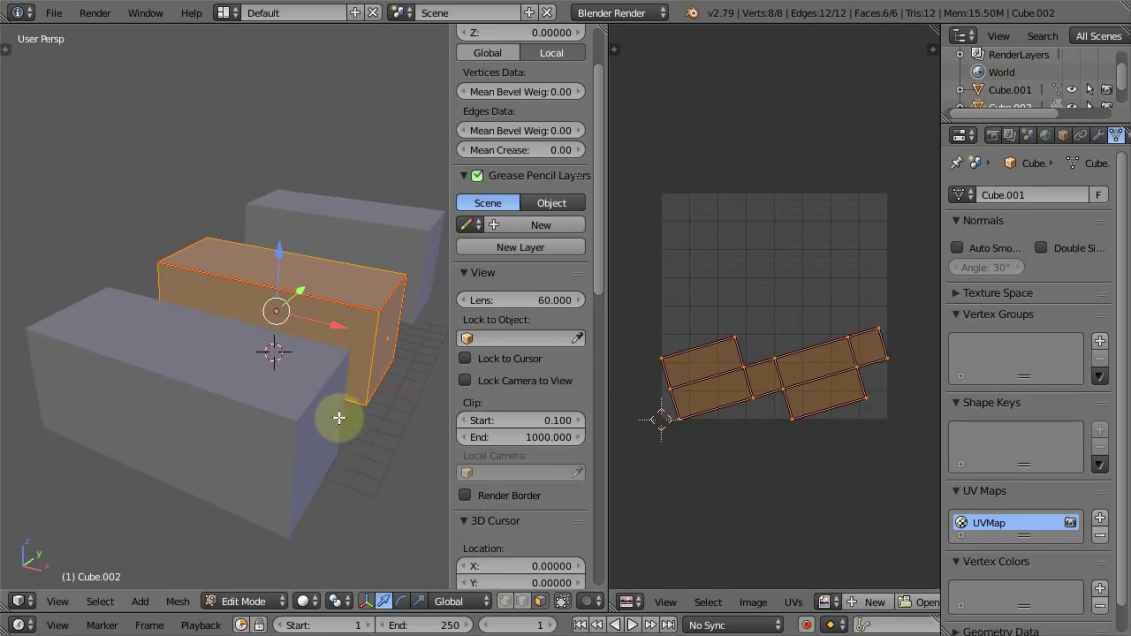
key("Tab")
right_click(300, 431)
key("Tab")
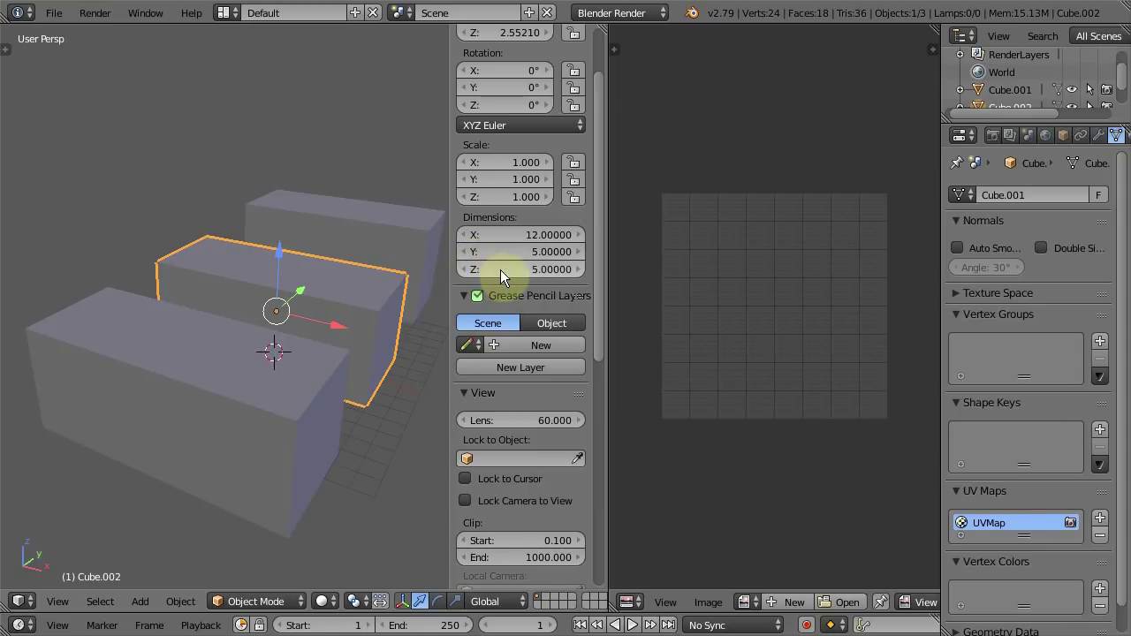
key("Tab")
key("a")
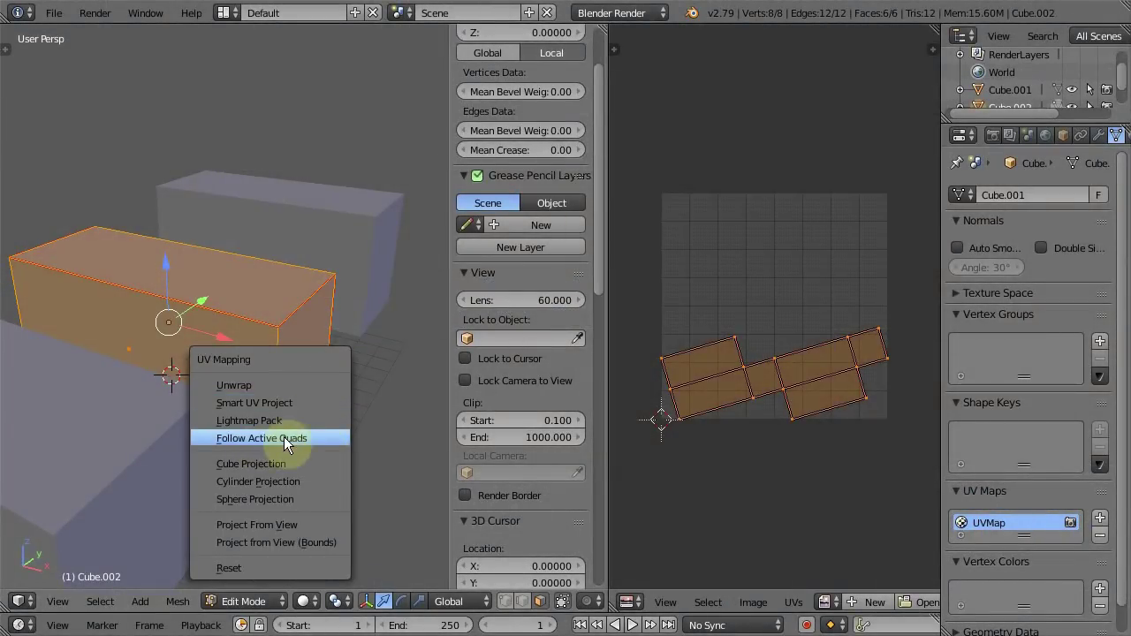
Hide the 3D view sidebar, then enlarge and zoom into the UV editor
left_click(795, 602)
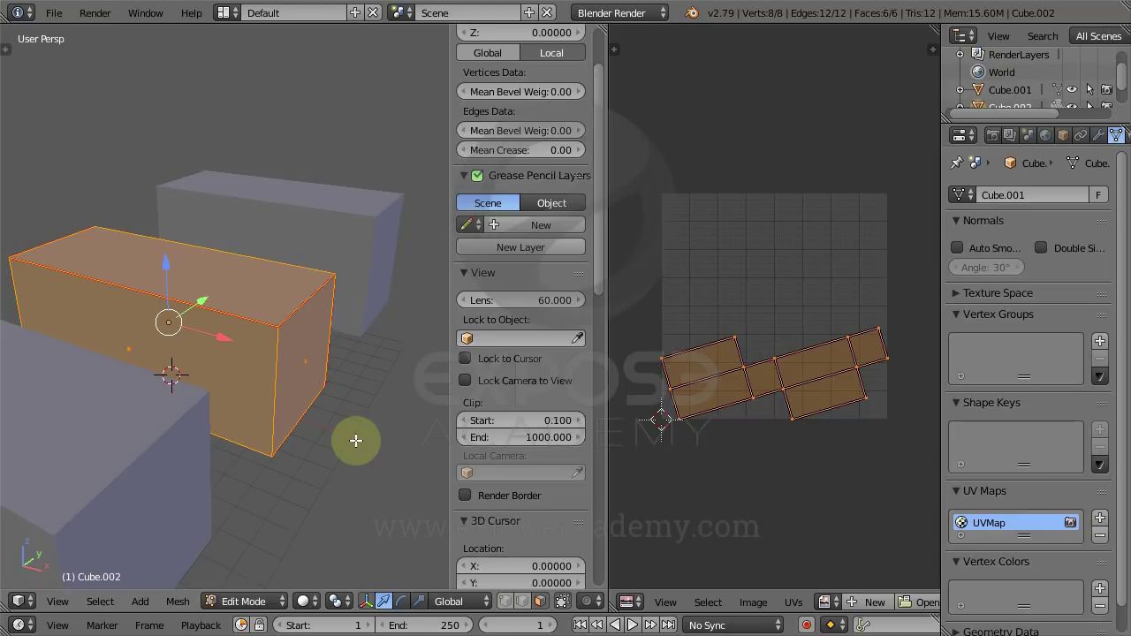
key("n")
left_click_drag(607, 398, 296, 399)
scroll(632, 395, "up", 2)
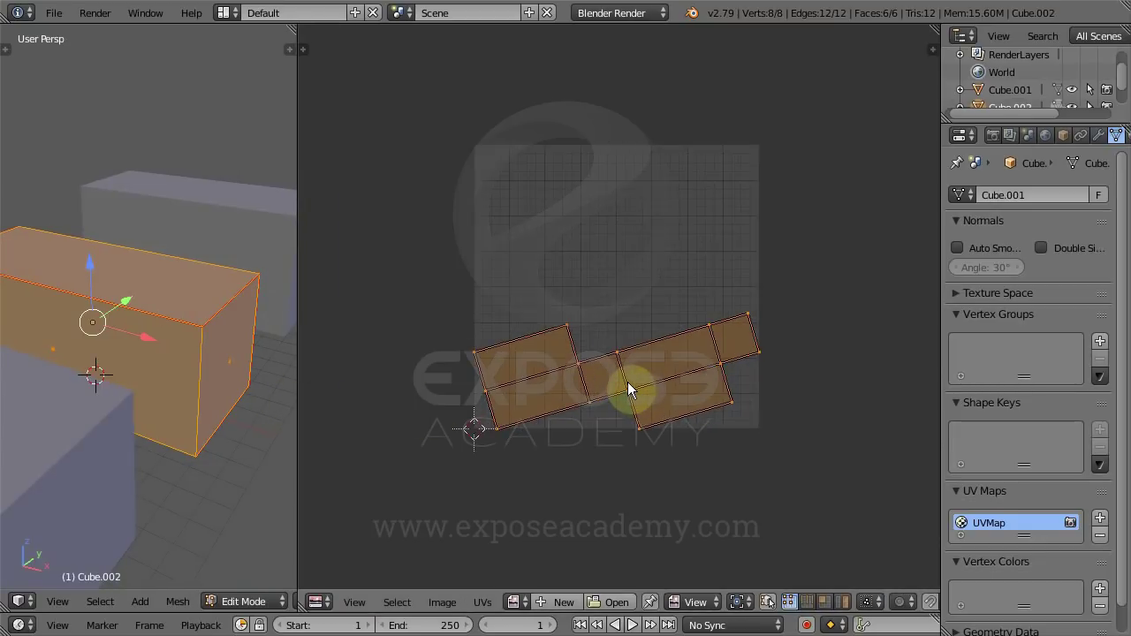
scroll(629, 391, "up", 1)
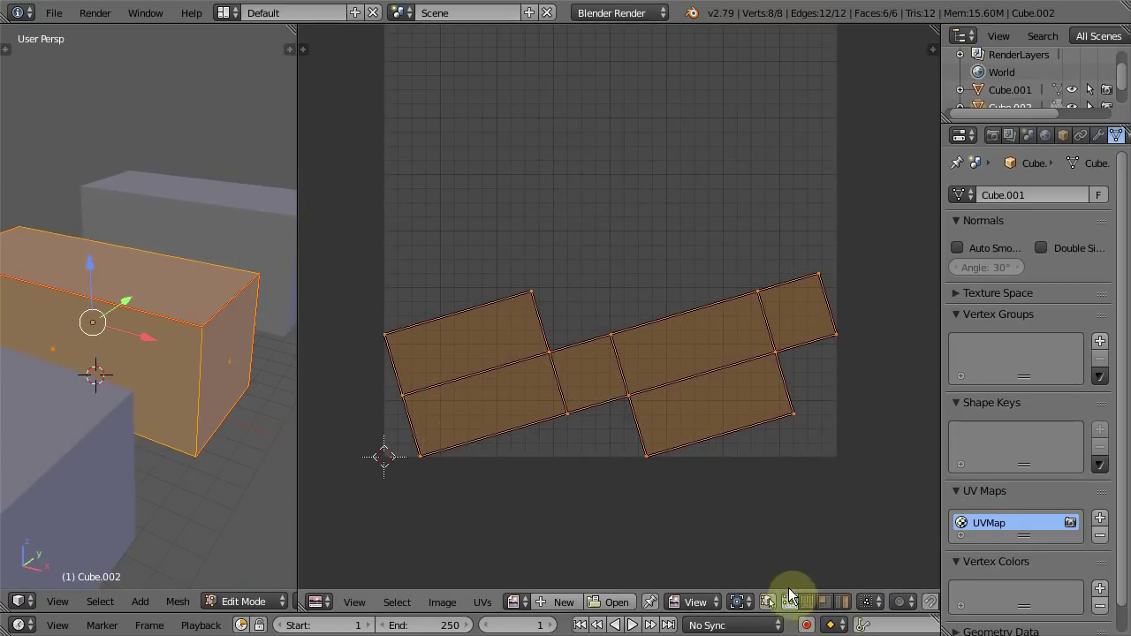
scroll(558, 380, "up", 3)
Deselect all UVs and select only the island's top corner vertex
key("a")
left_click(544, 328)
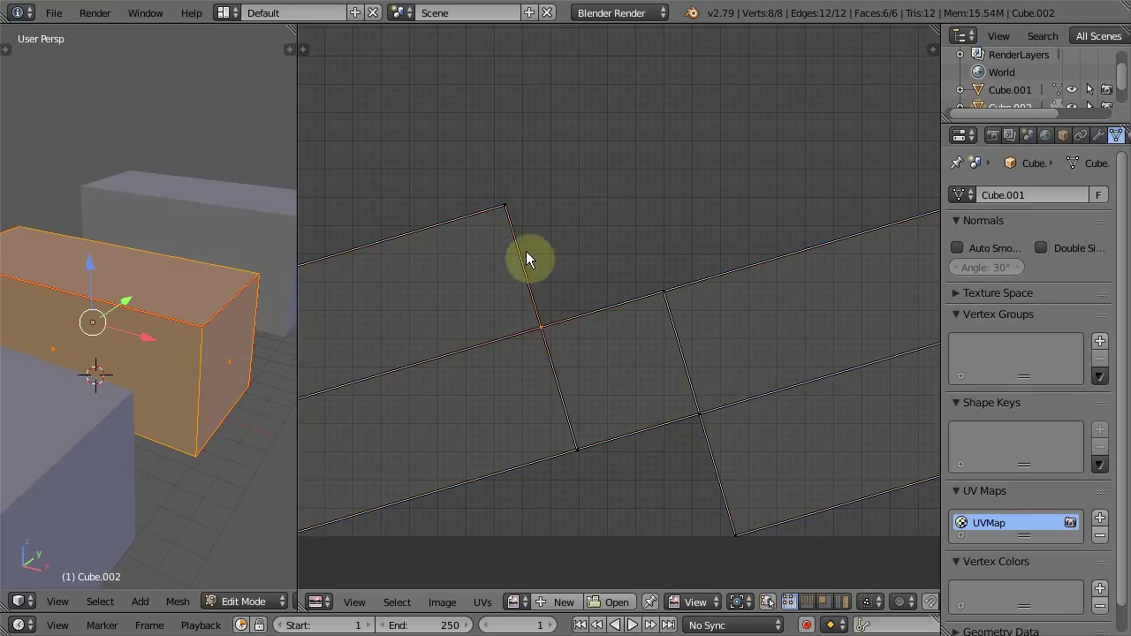
left_click(505, 208)
right_click(541, 328, "shift")
key("w")
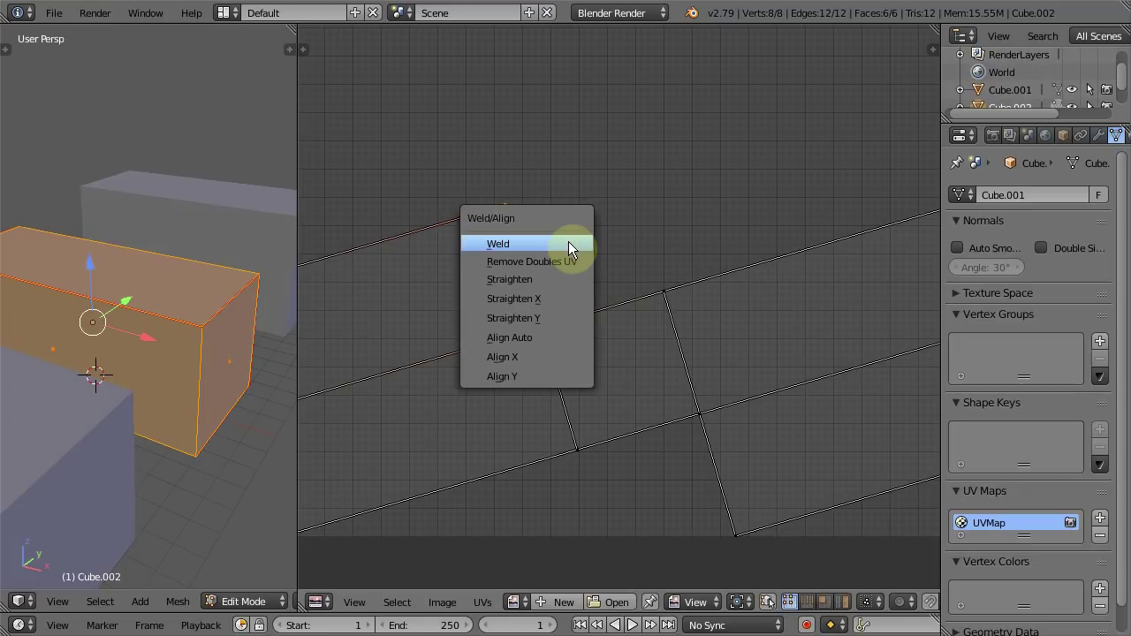
left_click(568, 243)
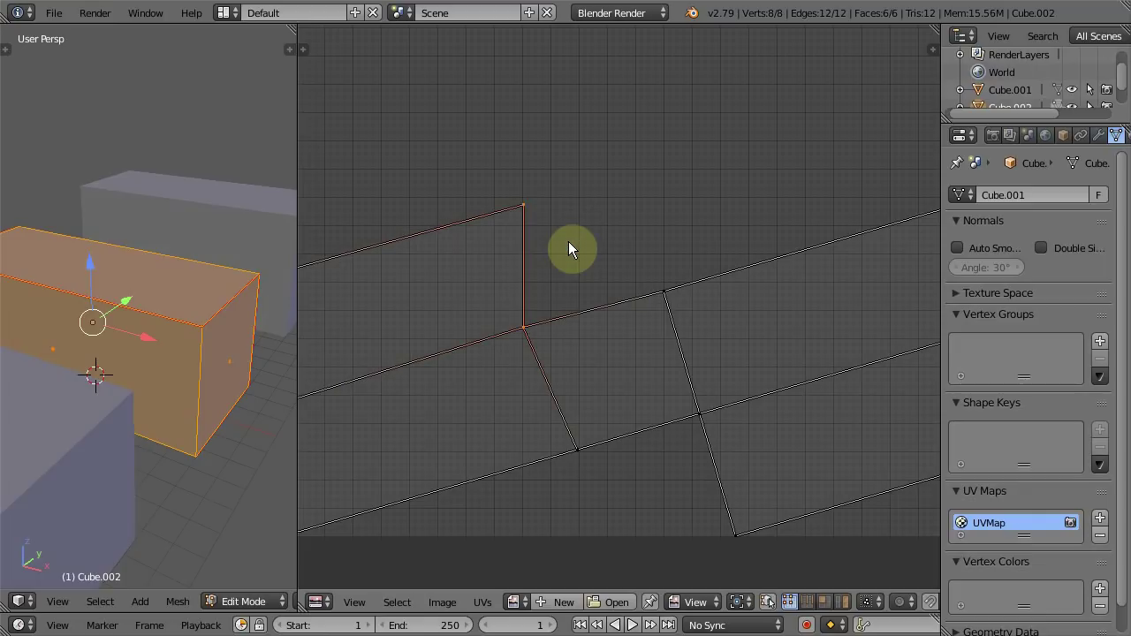
key("w")
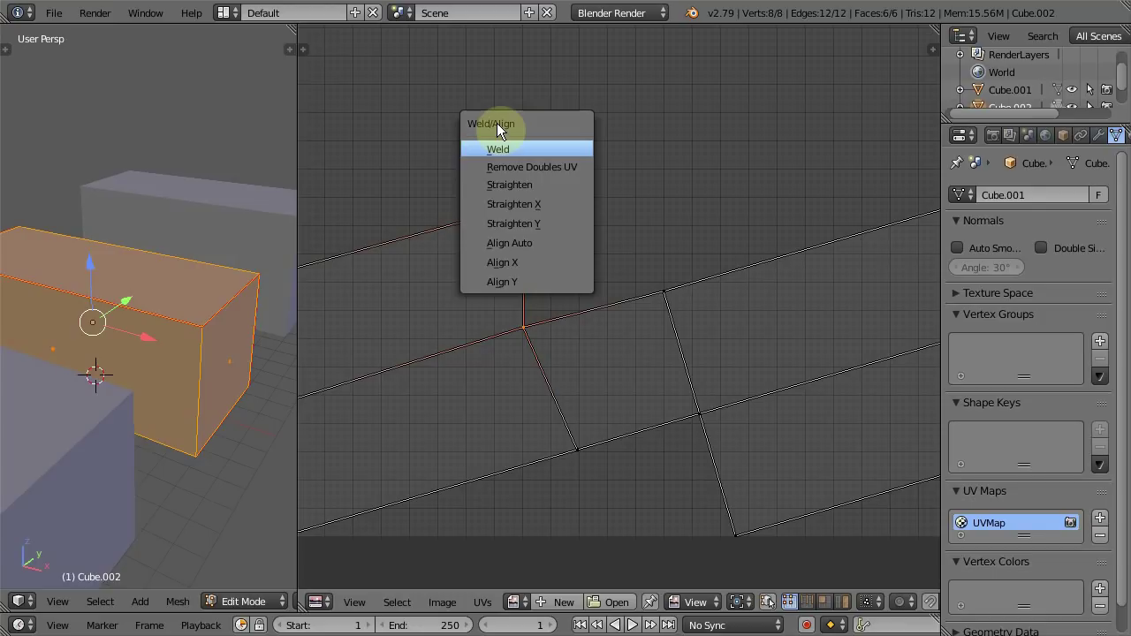
left_click(519, 243)
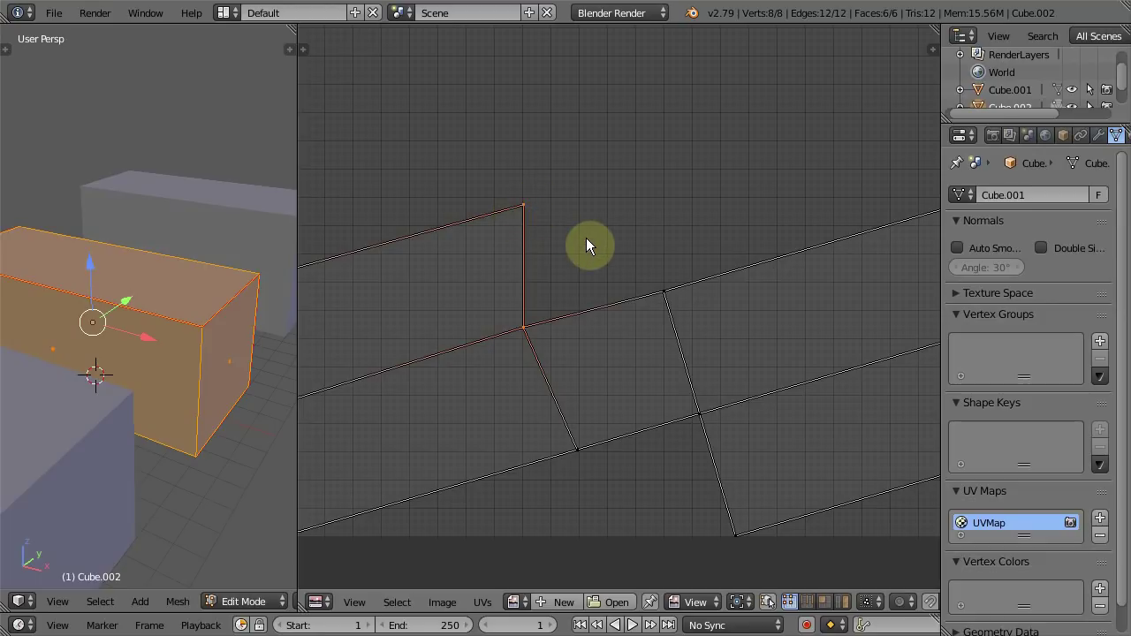
key("ctrl+z")
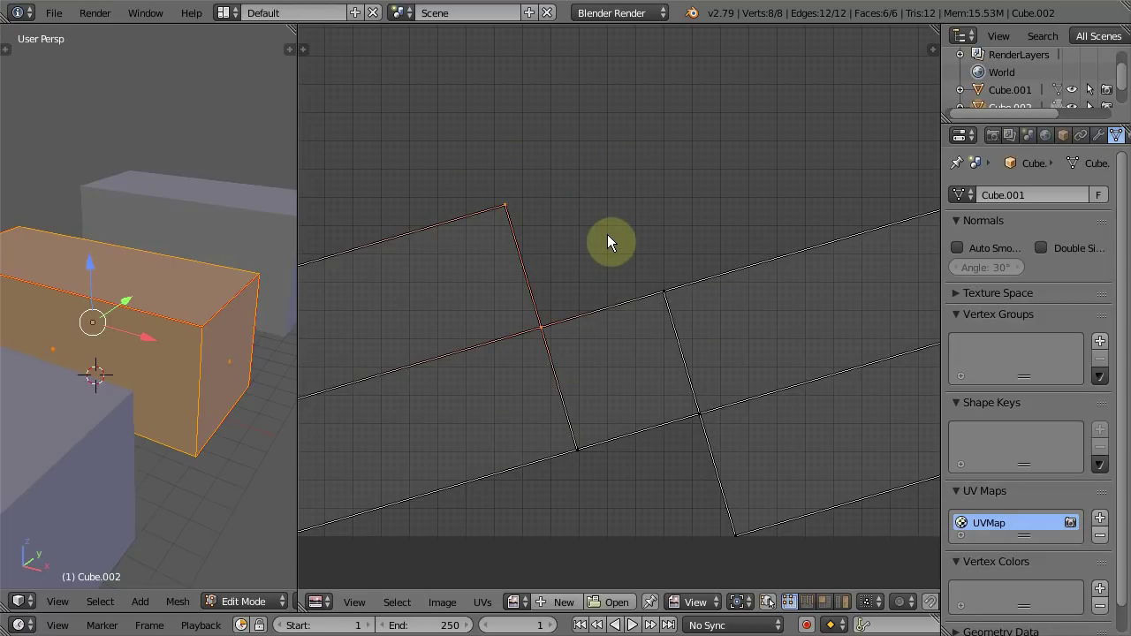
Enable UV snapping to Vertex elements with the Closest snap target
key("a")
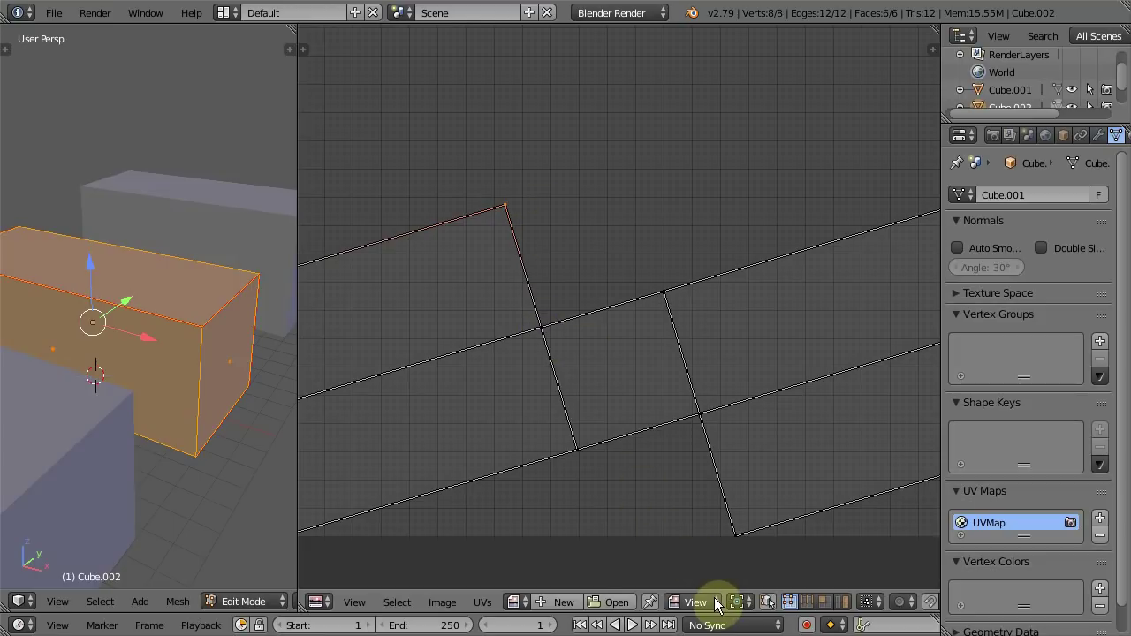
scroll(714, 602, "down", 5)
left_click(792, 603)
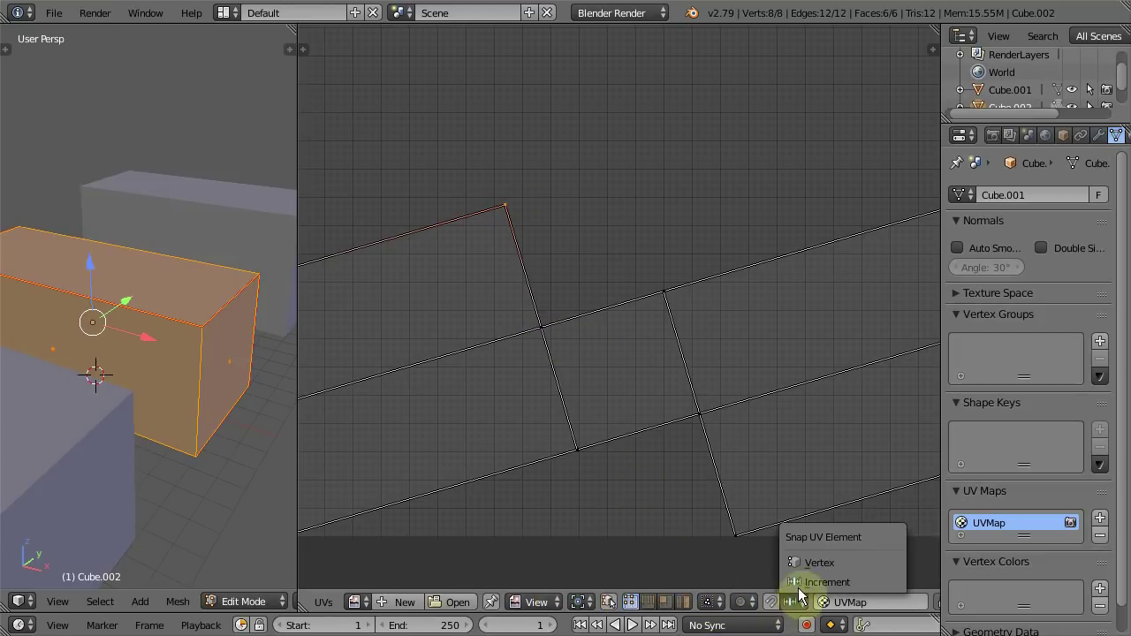
left_click(812, 564)
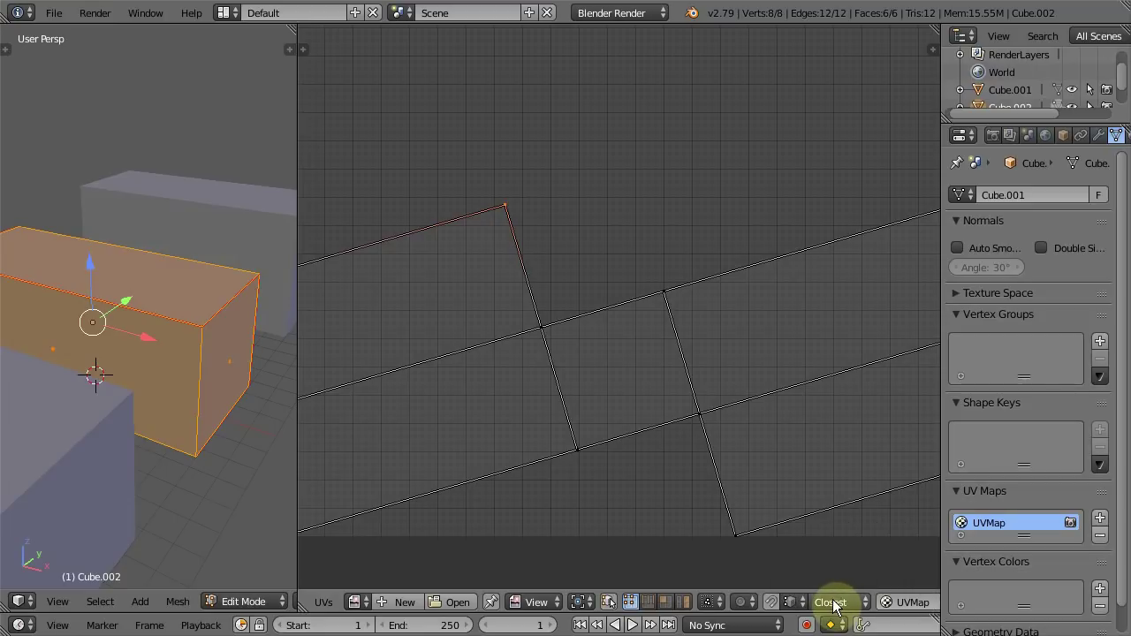
left_click(834, 601)
left_click(835, 581)
left_click(769, 600)
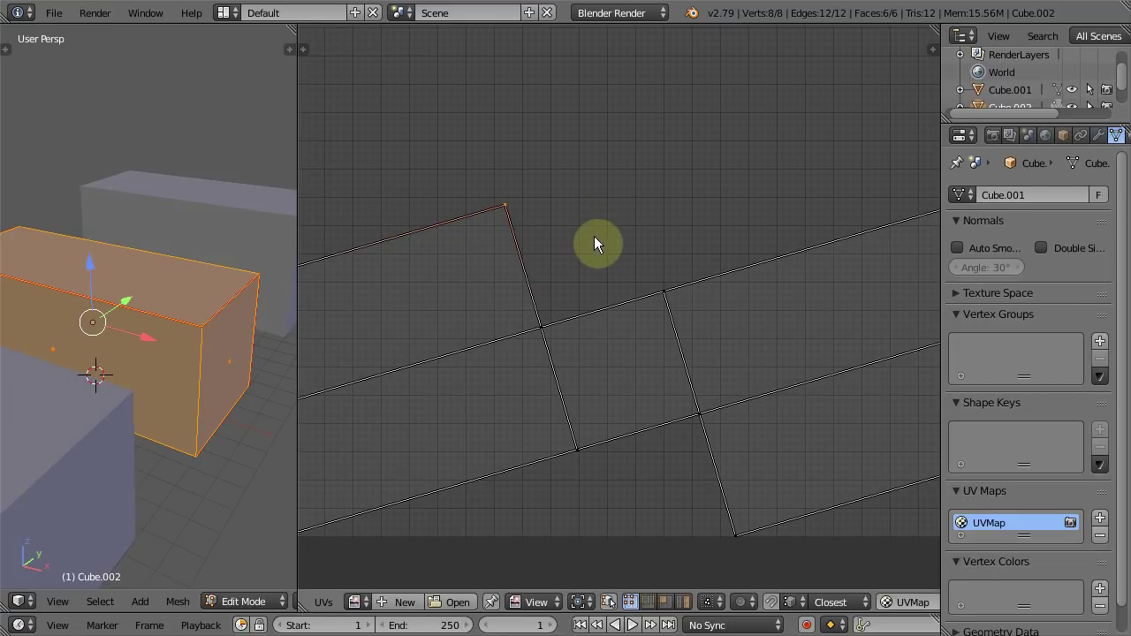
Move the top corner vertex along X until it snaps directly above the lower vertex
key("g")
key("x")
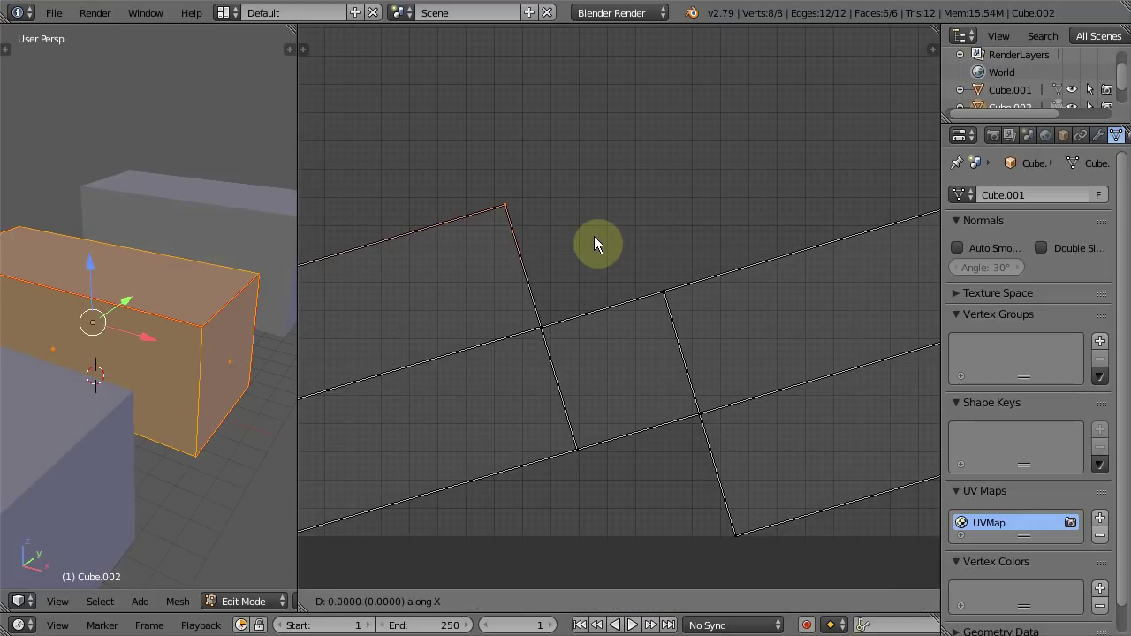
type("0")
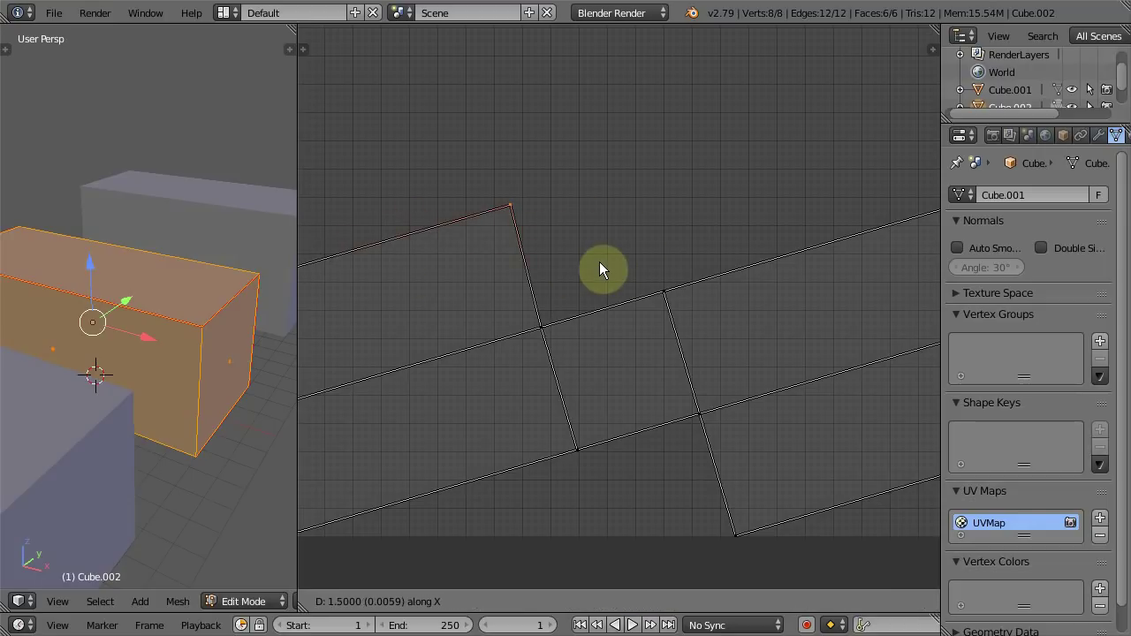
key("Return")
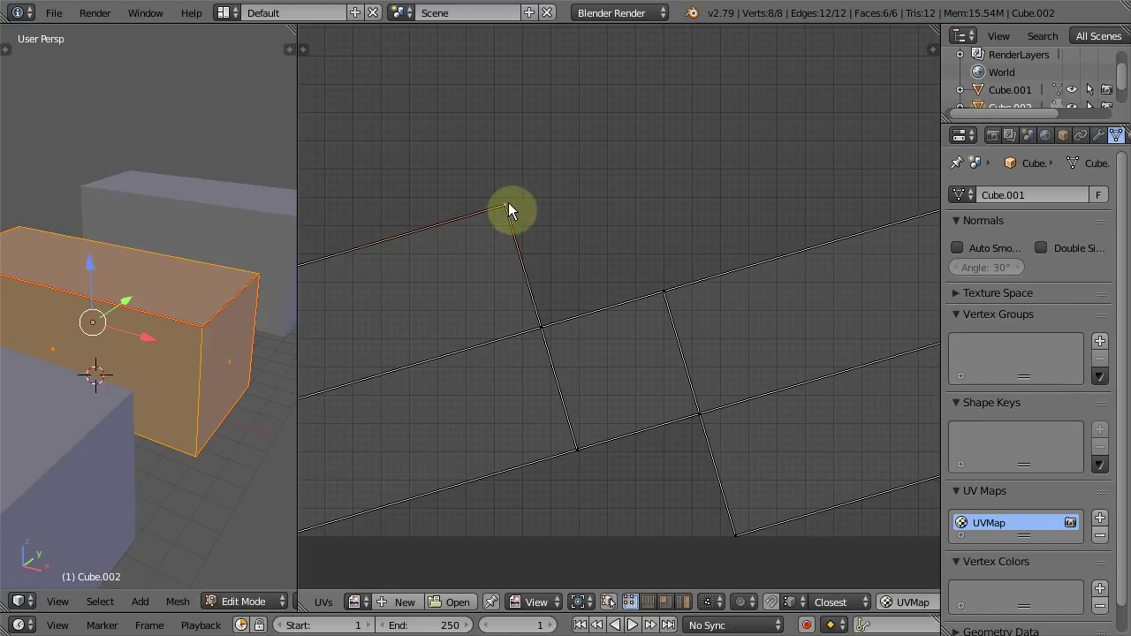
key("g")
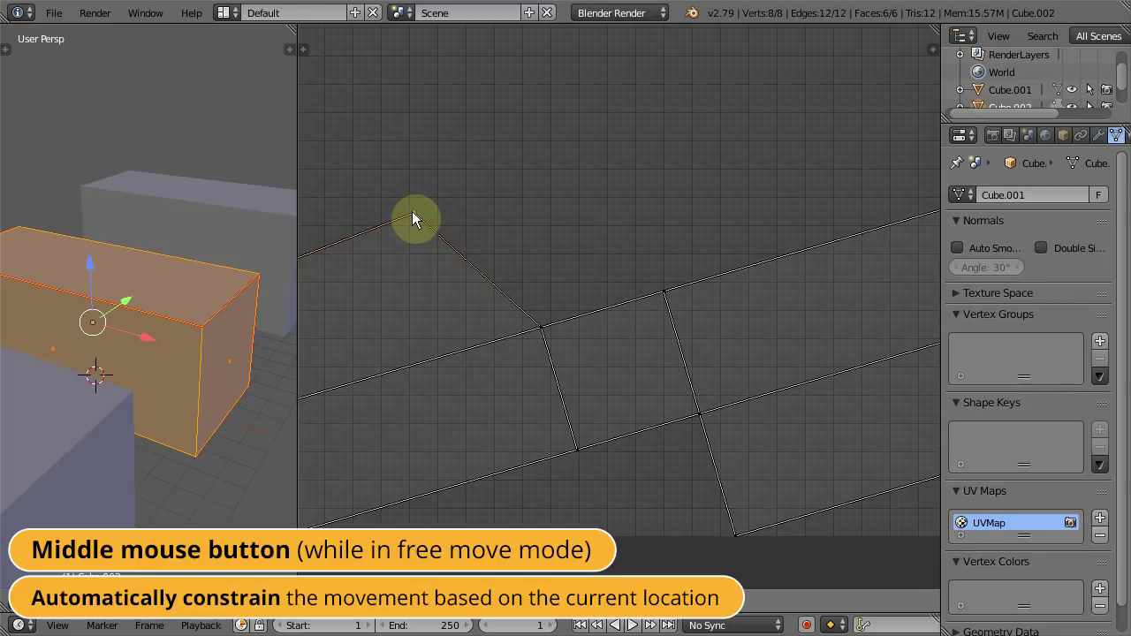
middle_click(413, 213)
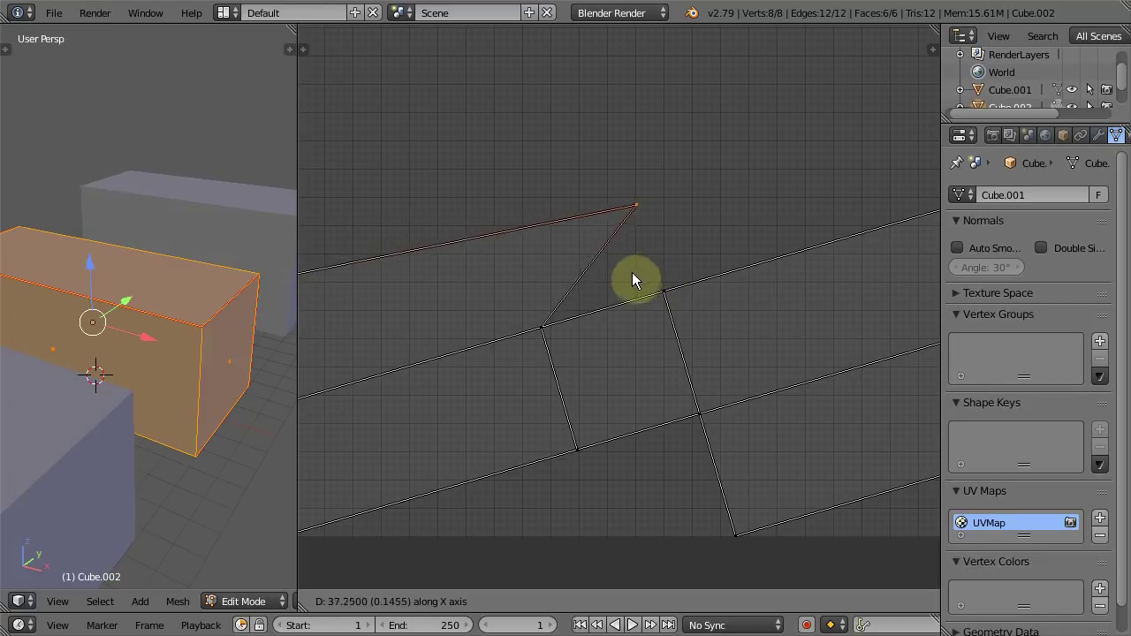
left_click(543, 331)
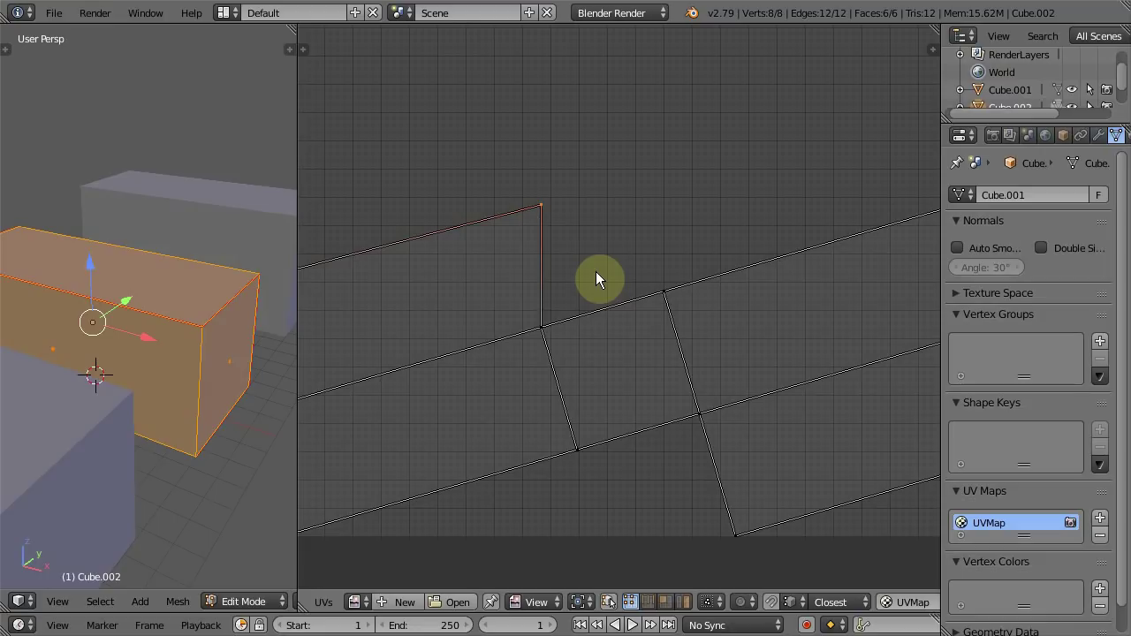
Pin both end vertices of the vertical UV edge, then deselect everything
left_click(560, 324, "shift")
key("p")
key("a")
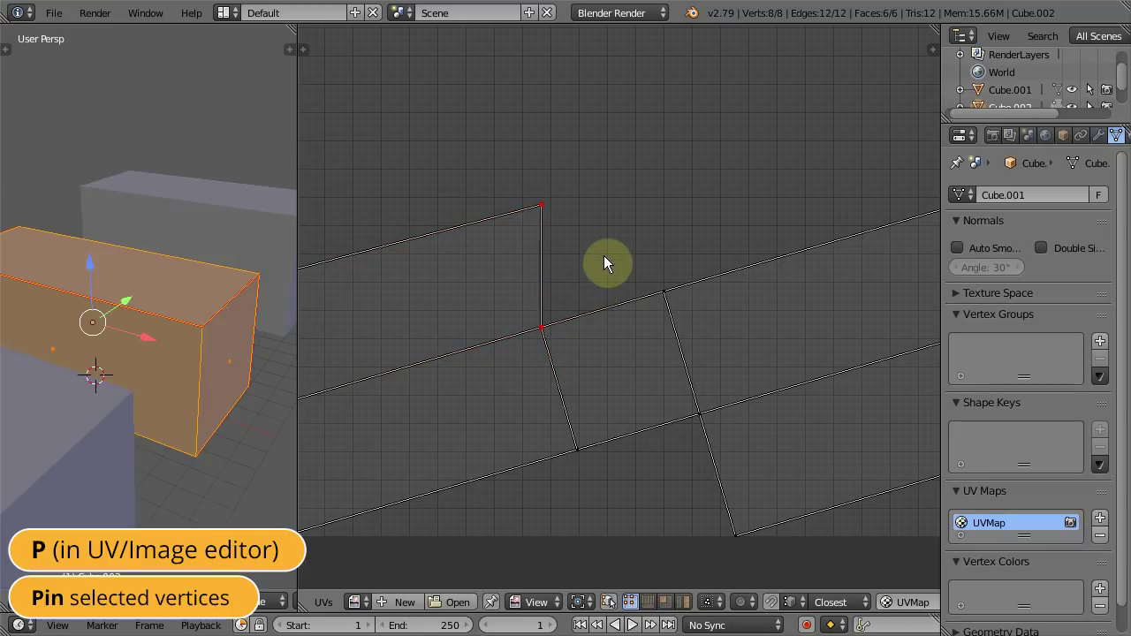
scroll(502, 605, "up", 2)
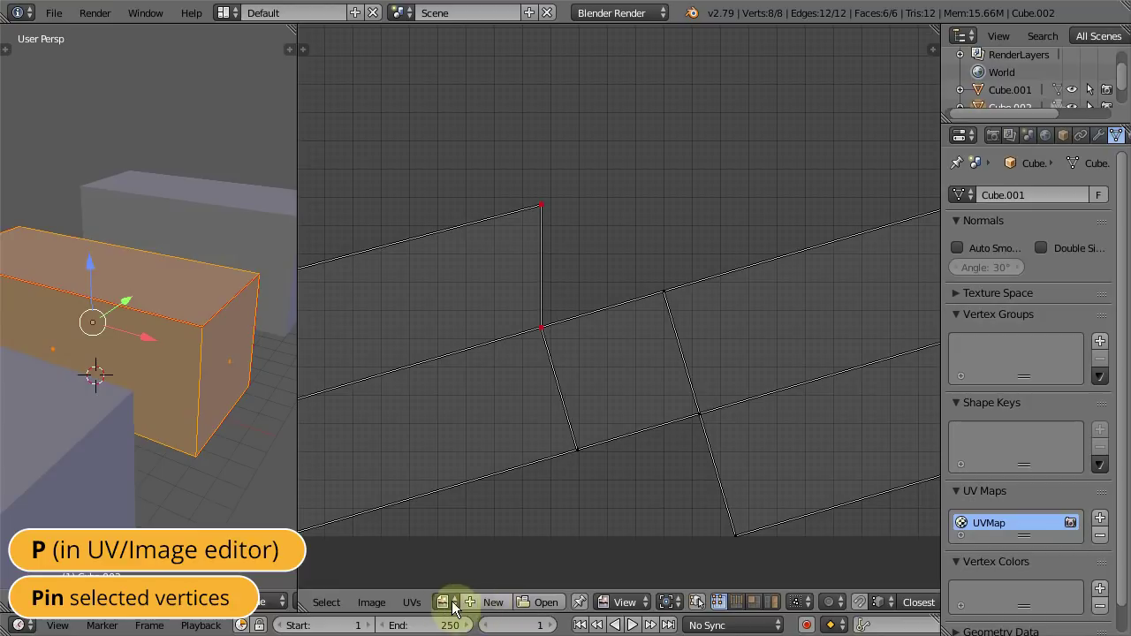
left_click(412, 602)
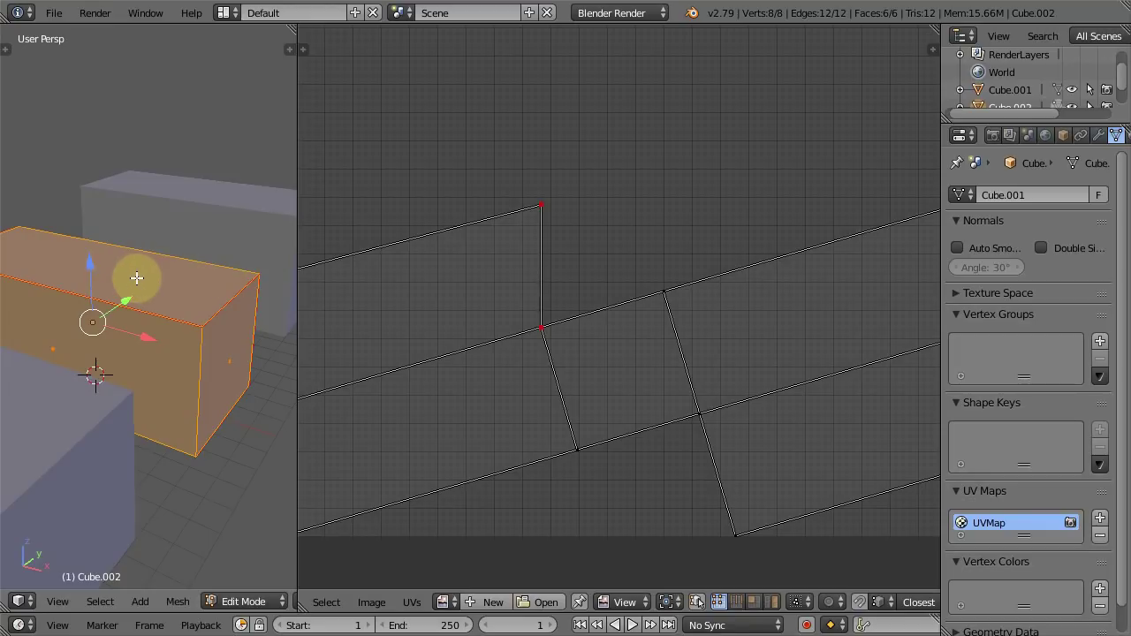
Re-unwrap Cube.002 with the vertical edge pinned so its islands become a straight rectangular cross layout
key("u")
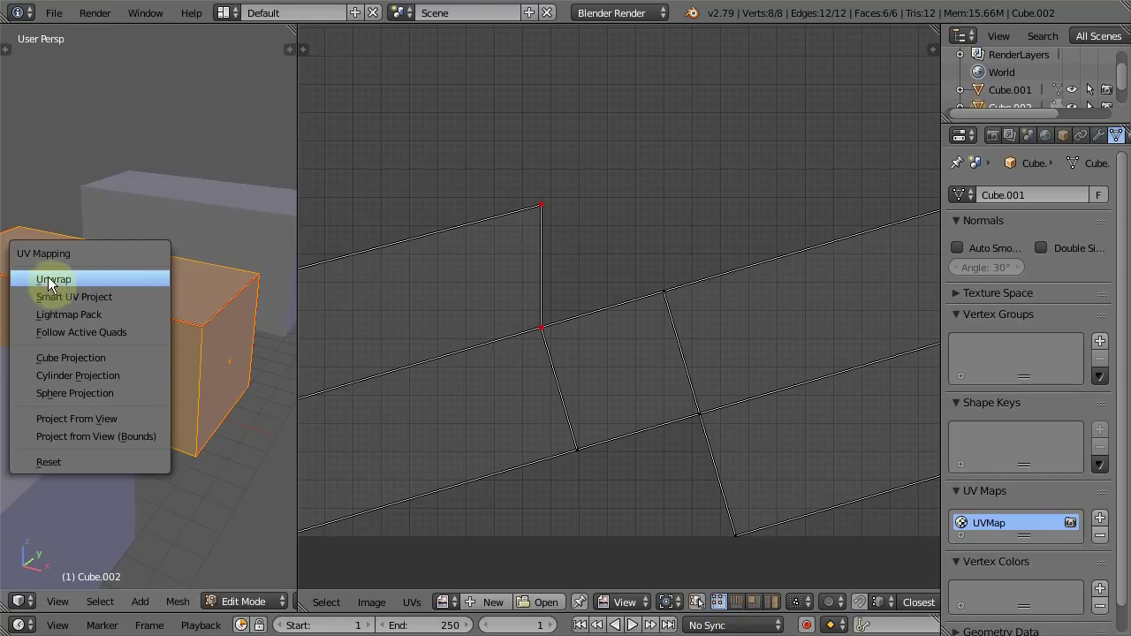
left_click(51, 280)
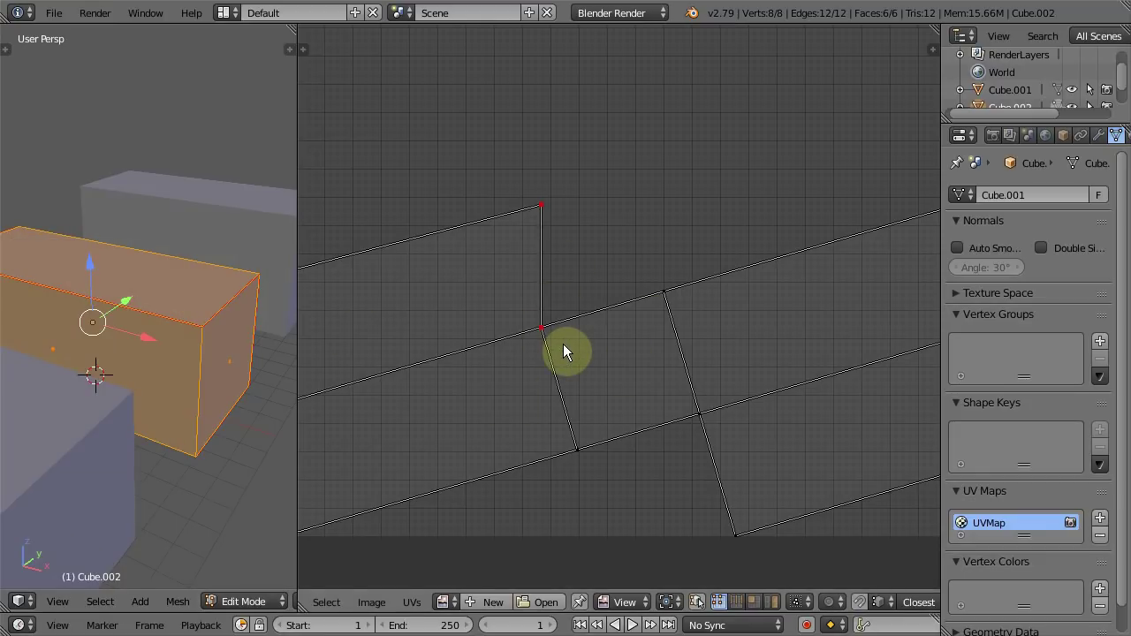
key("e")
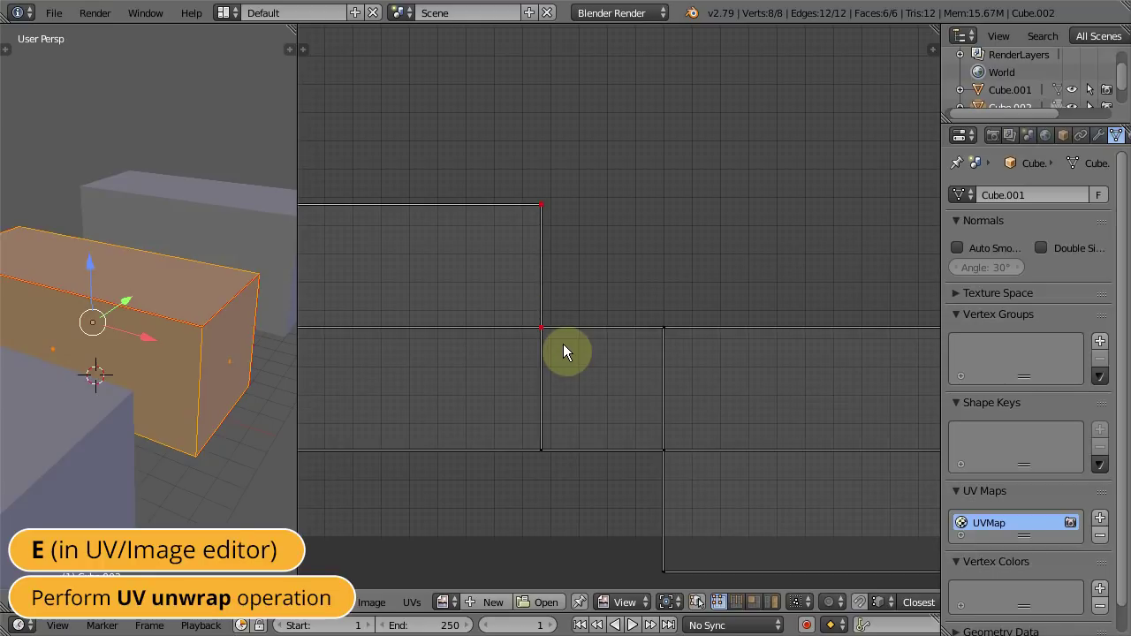
scroll(562, 352, "down", 4)
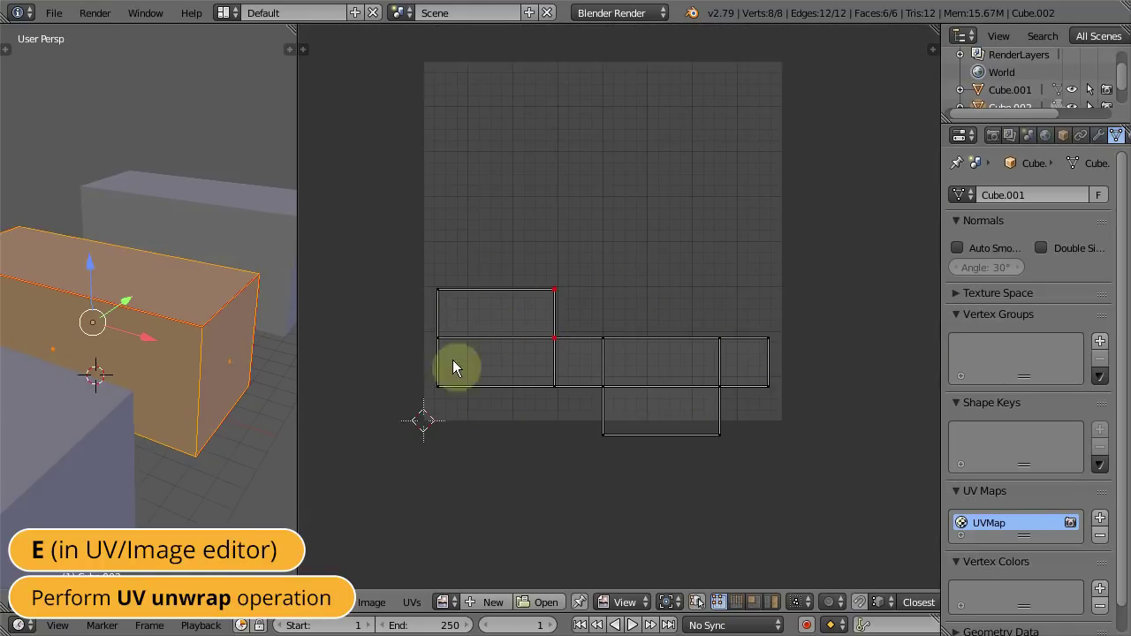
scroll(602, 393, "up", 1)
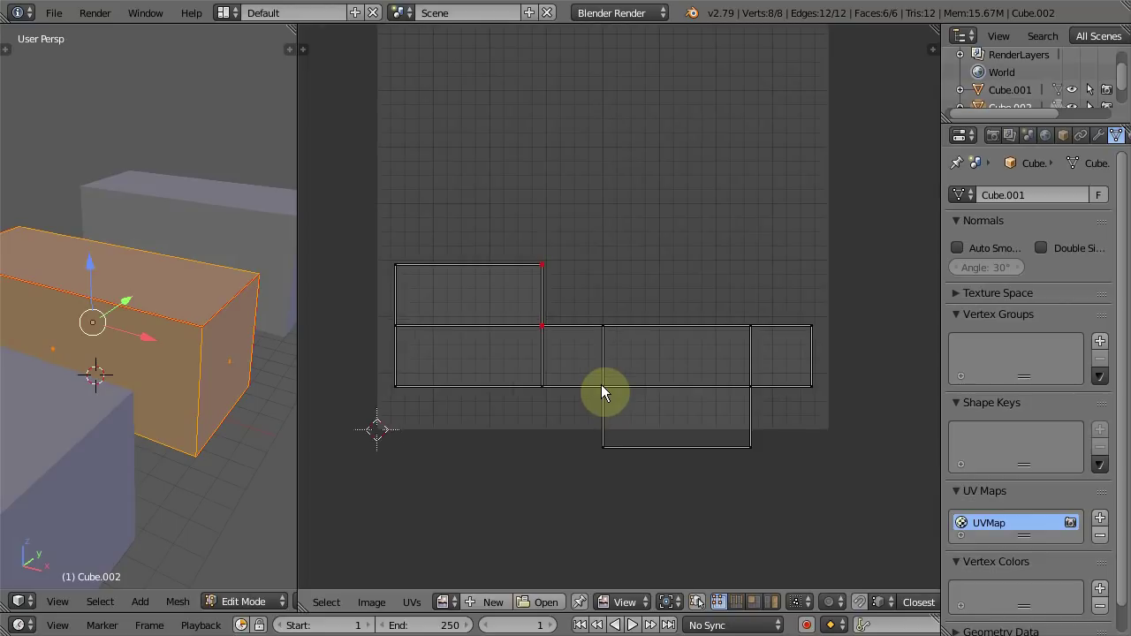
scroll(603, 392, "up", 1)
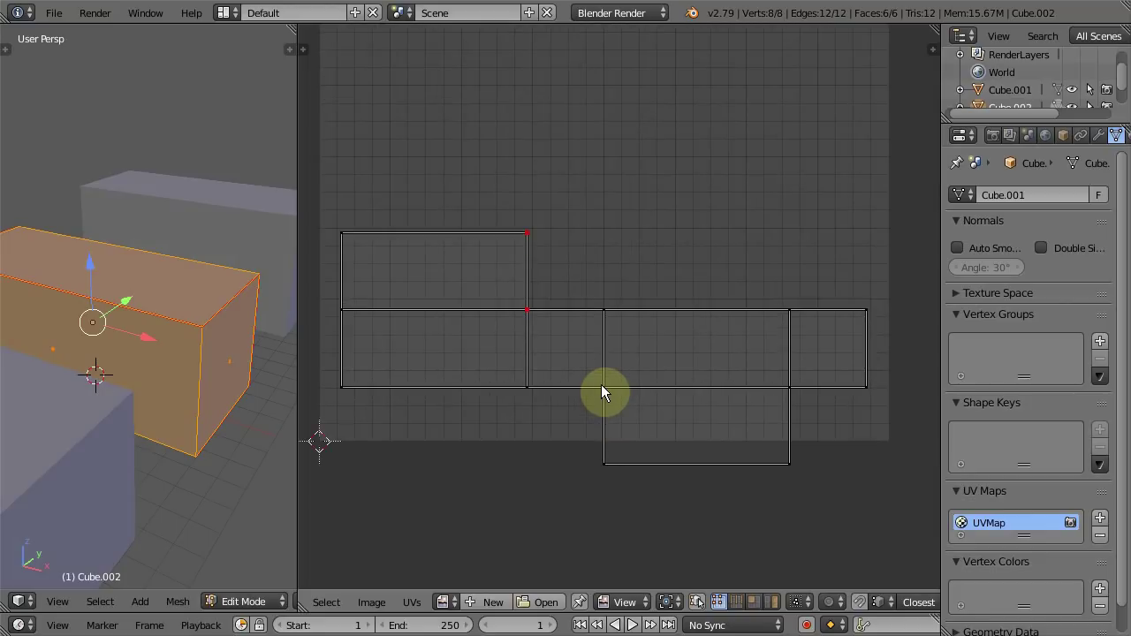